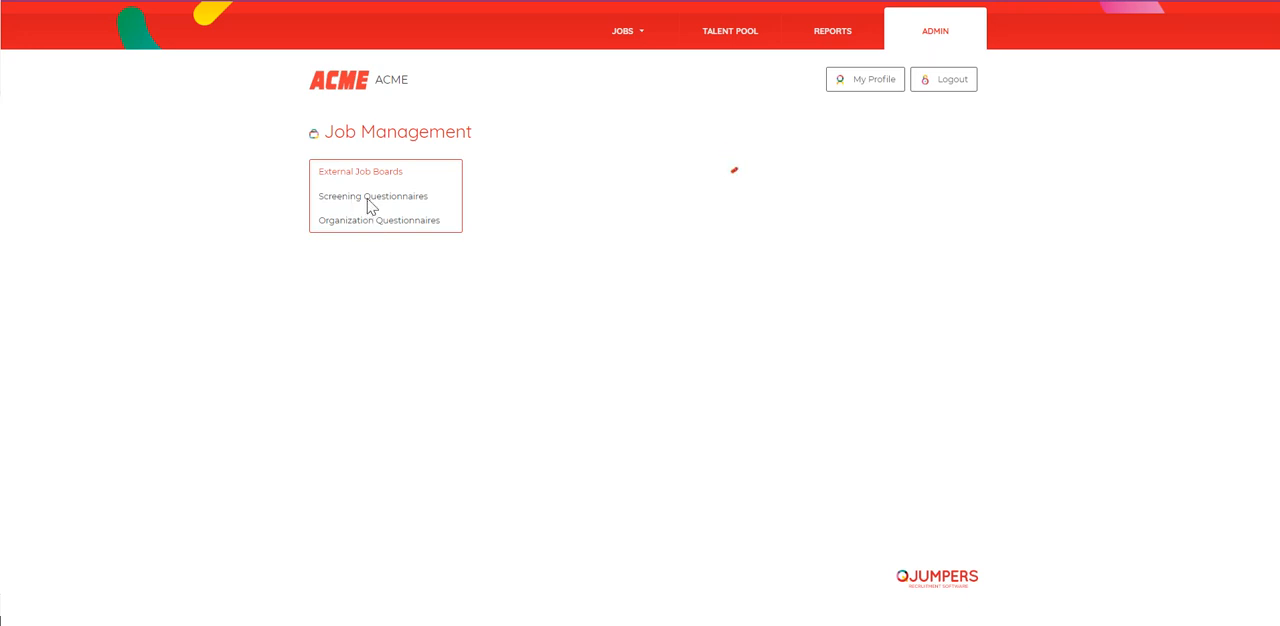
# Step: Create a new screening questionnaire with the title "Sales"
pyautogui.click(370, 205)
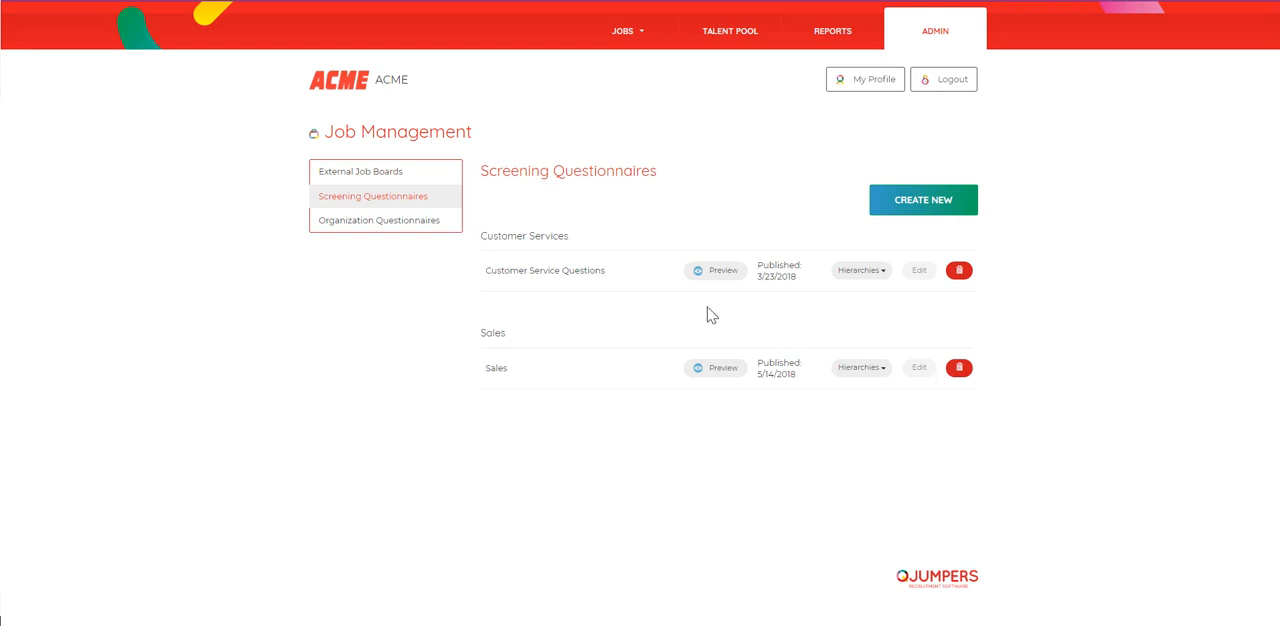
pyautogui.click(917, 200)
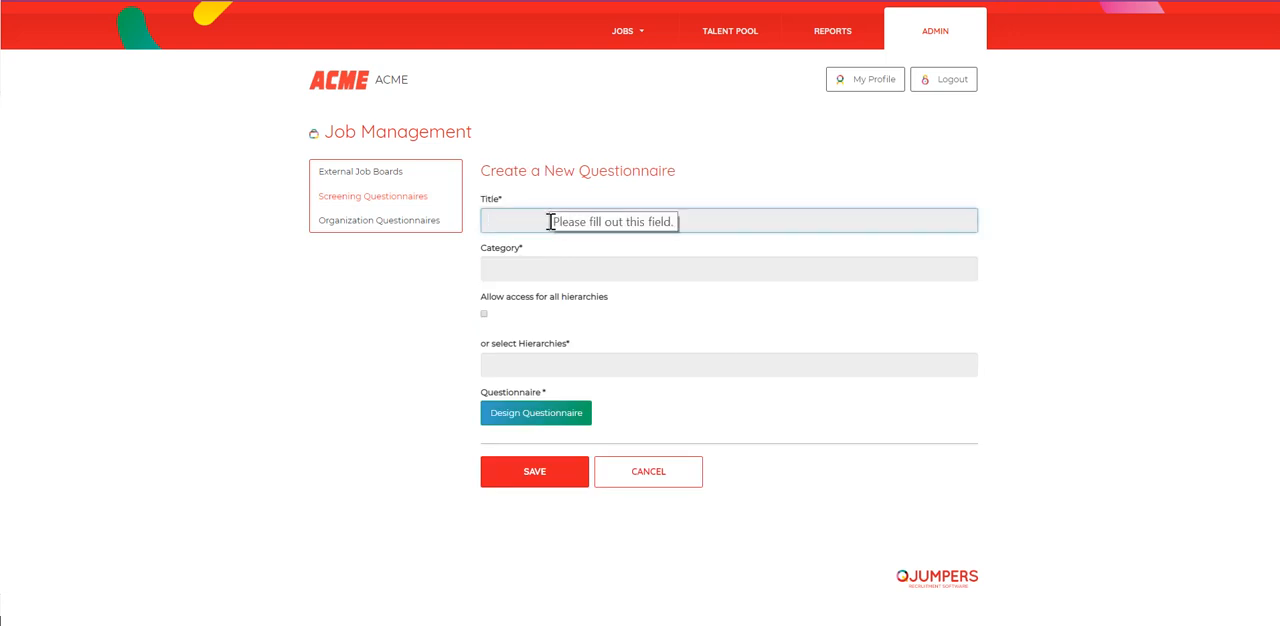
pyautogui.write('Sales')
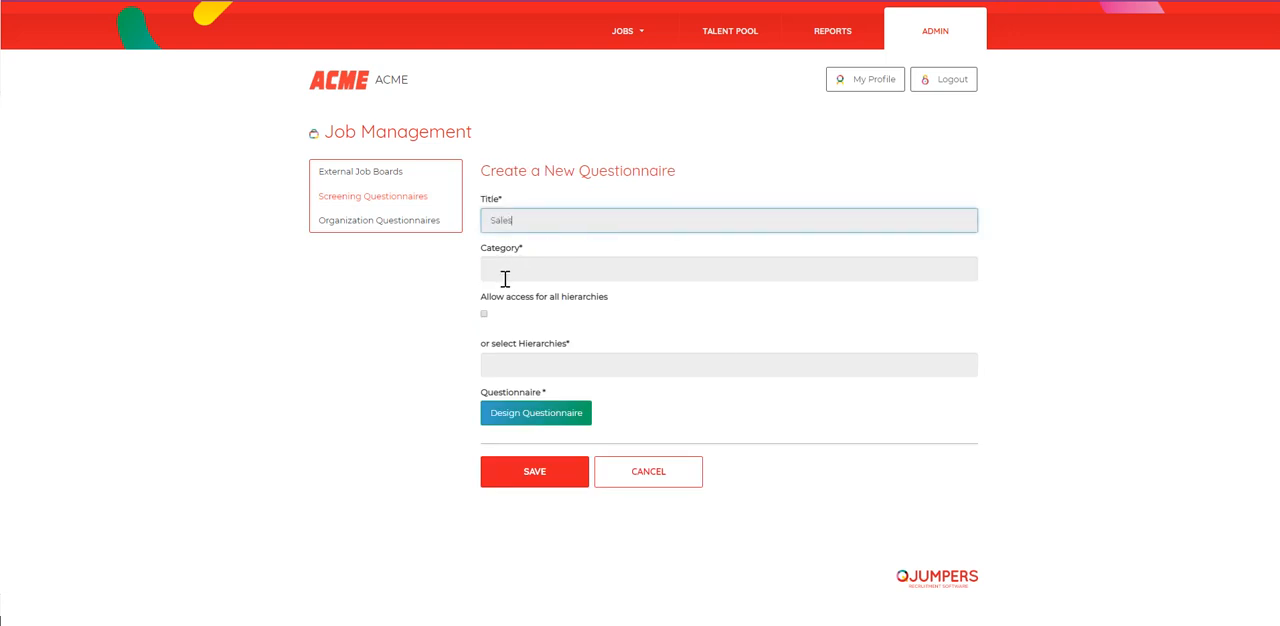
# Step: Assign the questionnaire to the Sales category and give the Sales hierarchy access to it
pyautogui.click(506, 277)
pyautogui.click(504, 312)
pyautogui.click(565, 318)
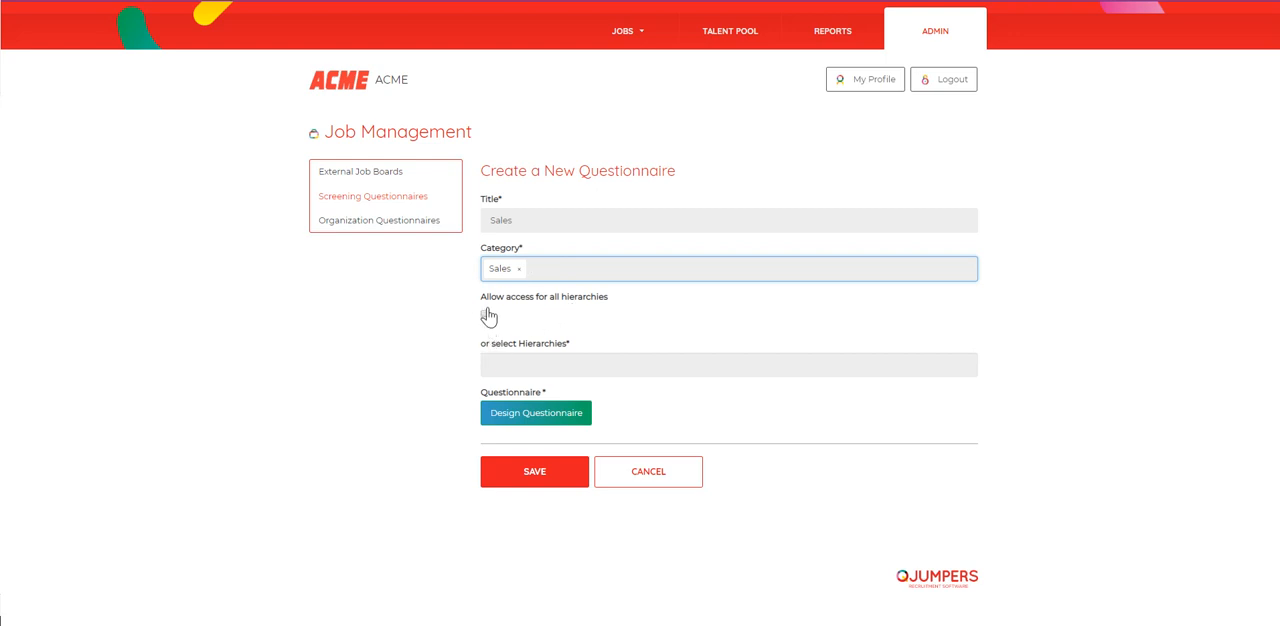
pyautogui.click(528, 362)
pyautogui.click(506, 442)
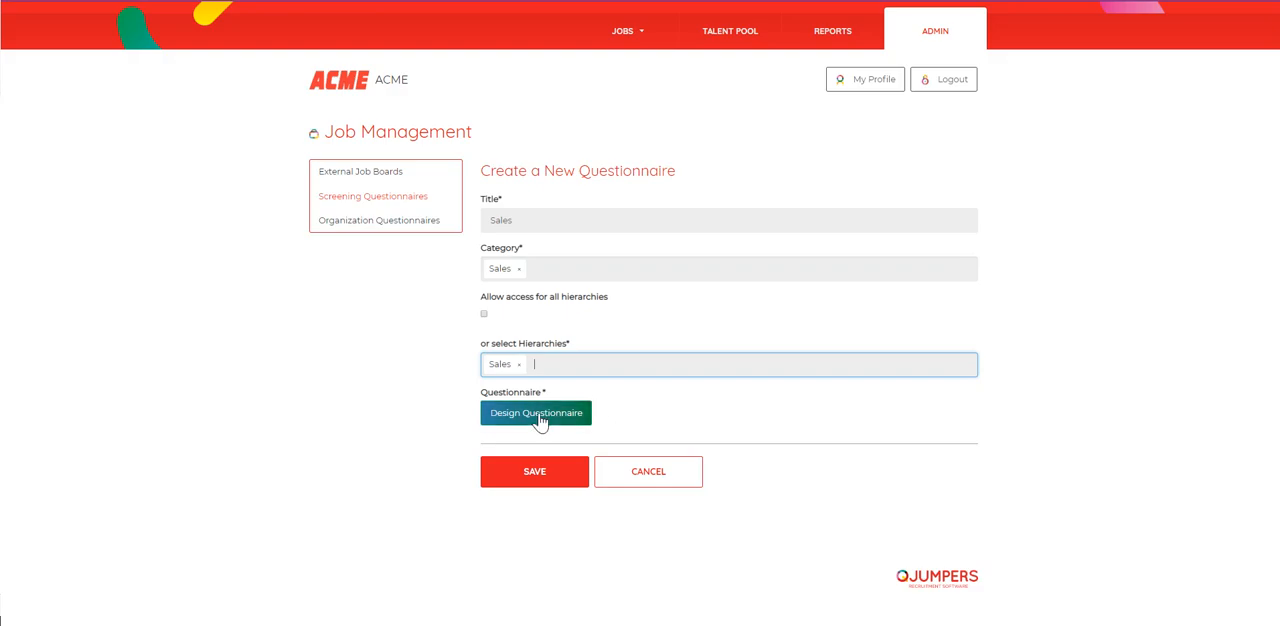
# Step: Open the questionnaire designer, check the preview of the empty questionnaire, and return to designing
pyautogui.click(586, 419)
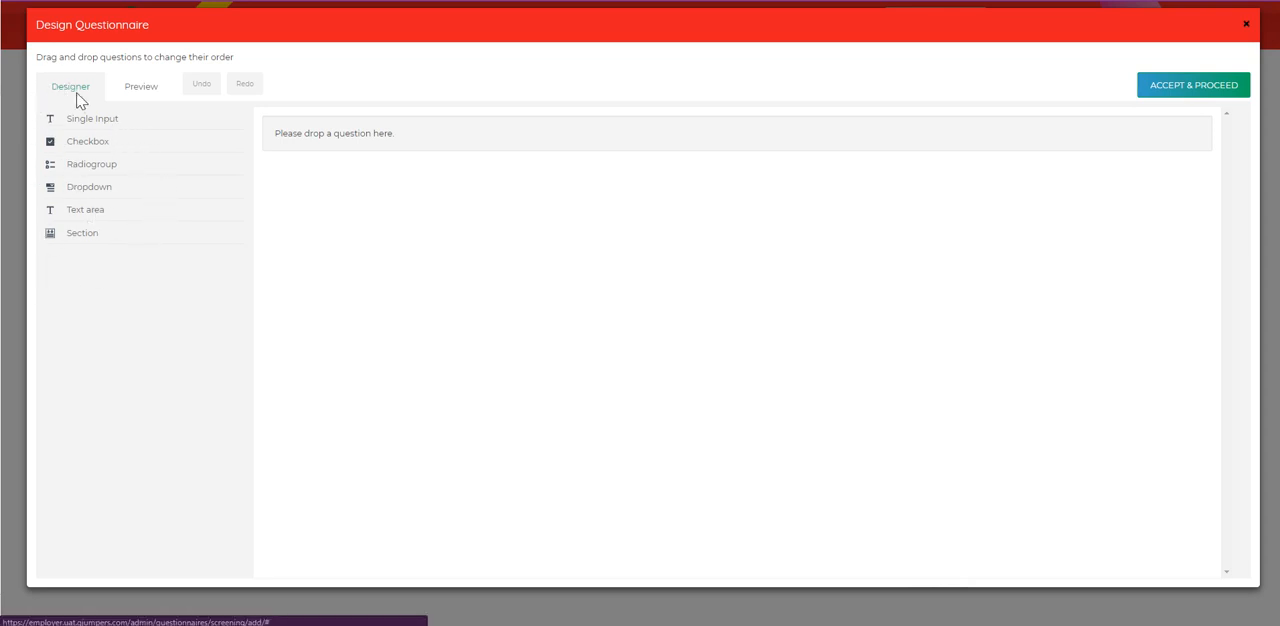
pyautogui.click(143, 90)
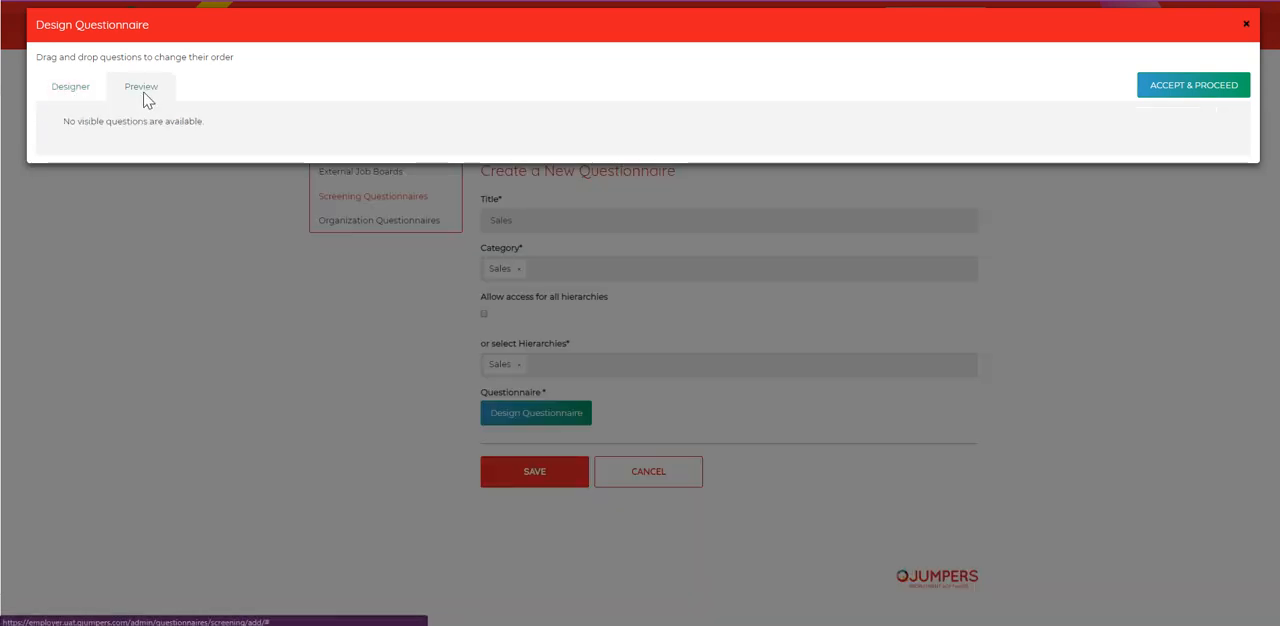
pyautogui.click(90, 92)
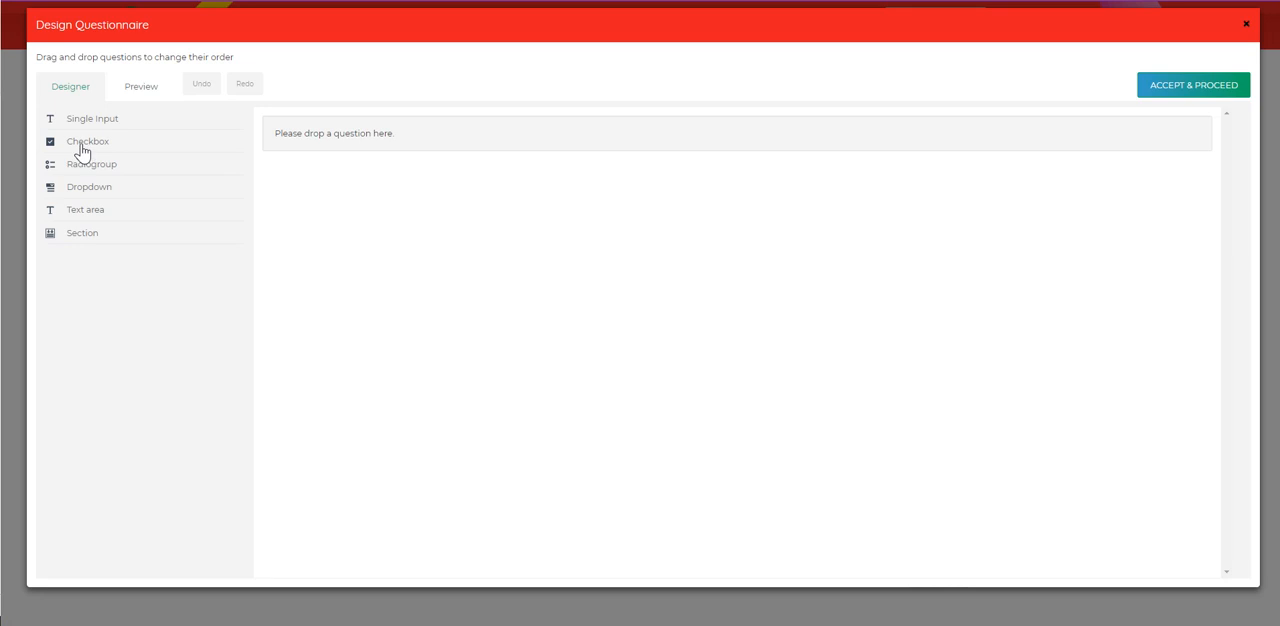
# Step: Add a checkbox question reading "What is your preferred location?" and keep its choices order at none
pyautogui.click(83, 150)
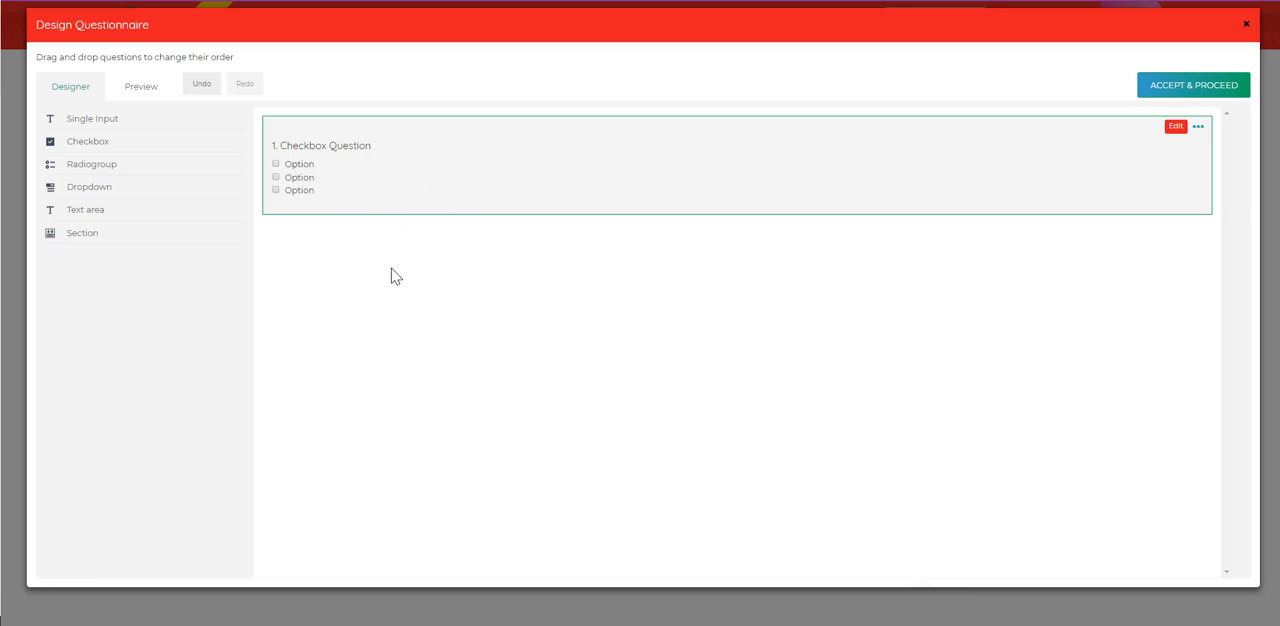
pyautogui.click(1176, 127)
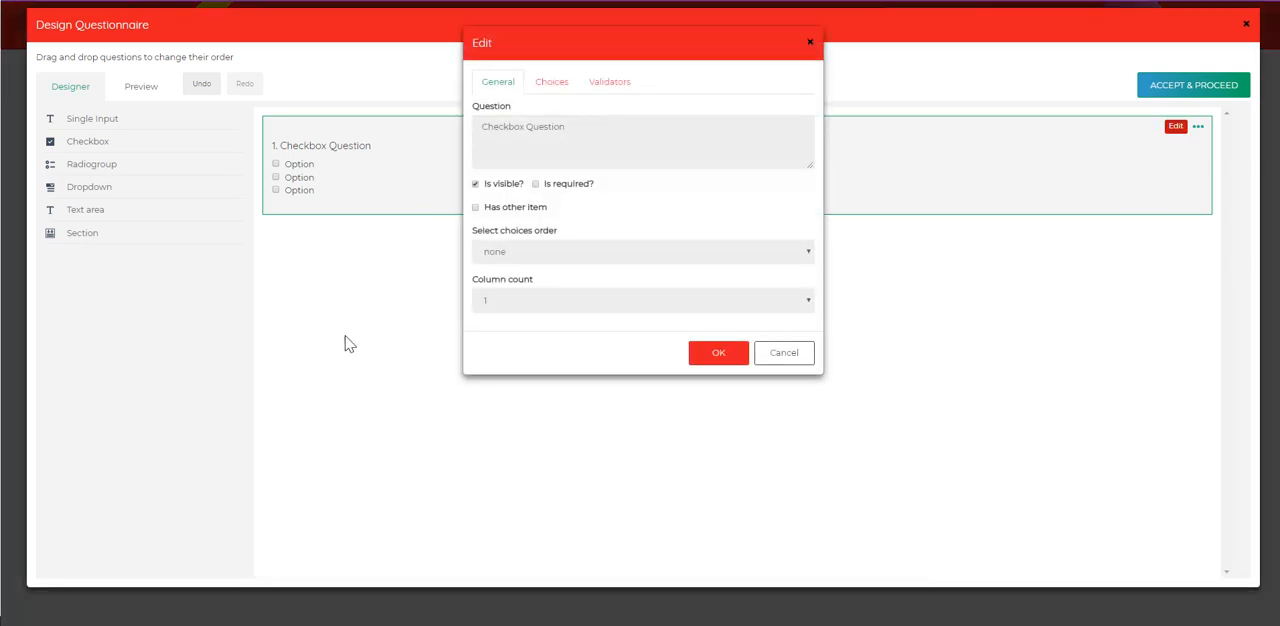
pyautogui.tripleClick(590, 128)
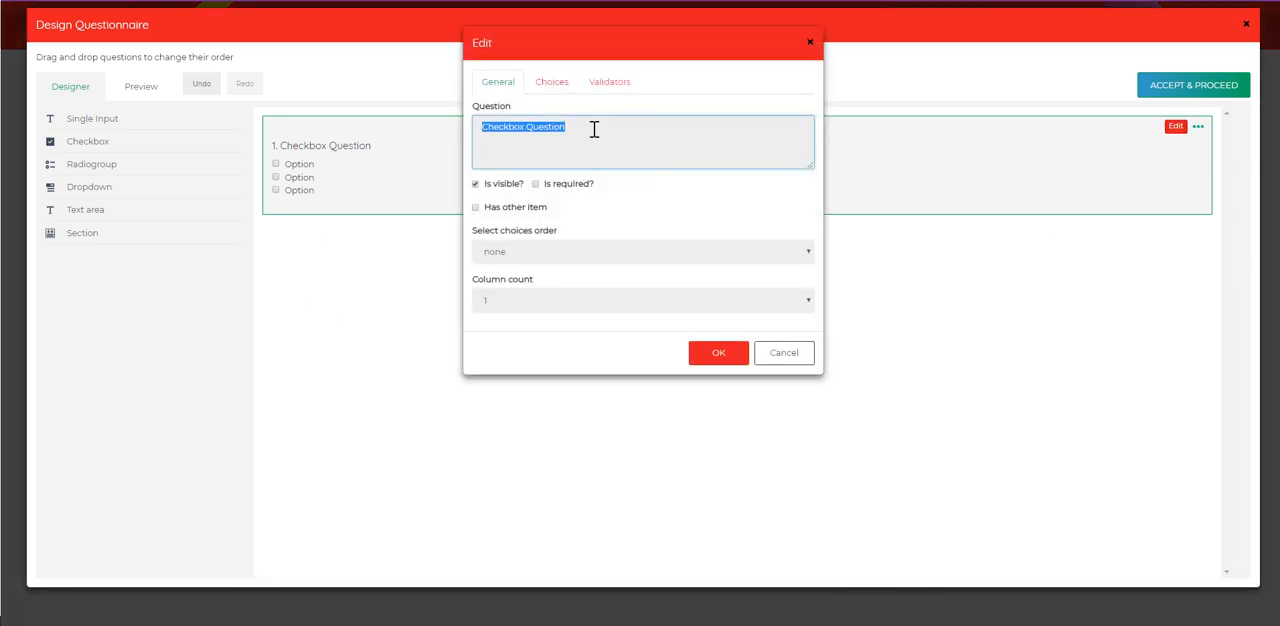
pyautogui.write('What is your preferred location?')
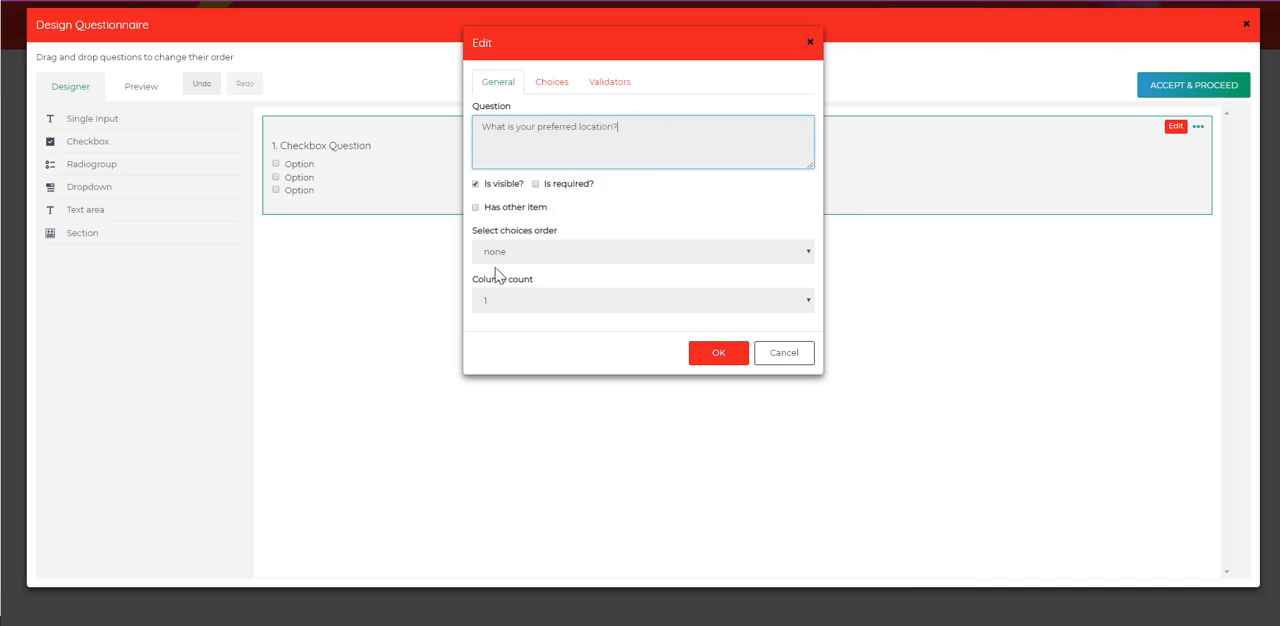
pyautogui.click(549, 258)
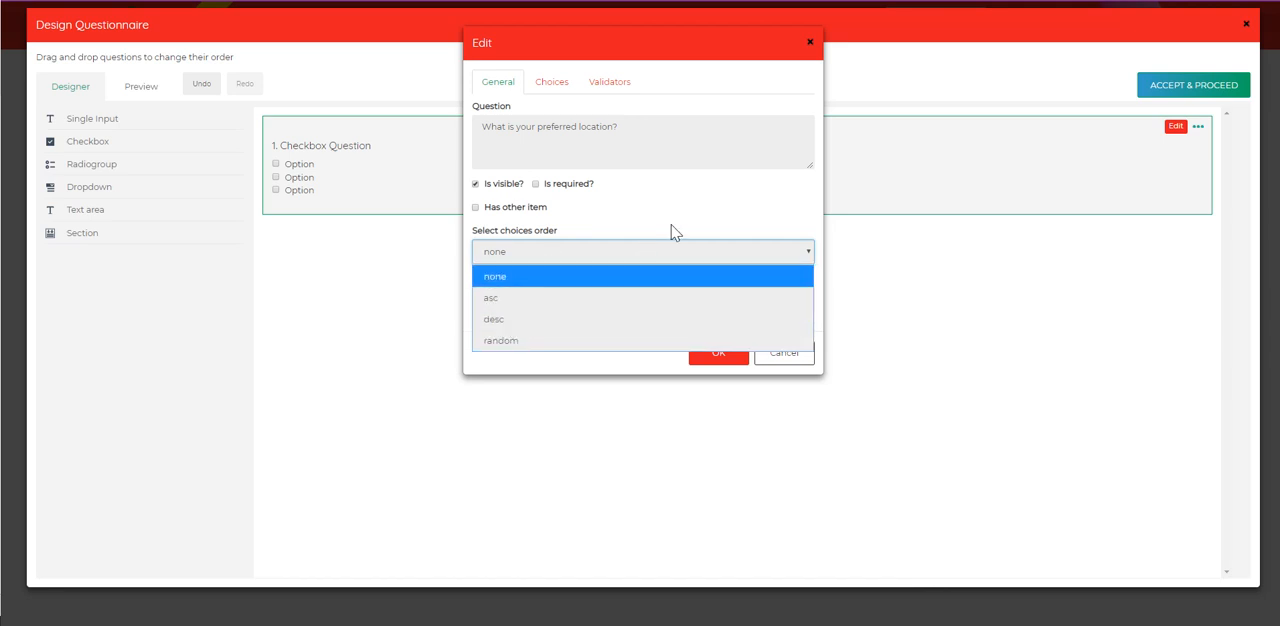
pyautogui.click(582, 266)
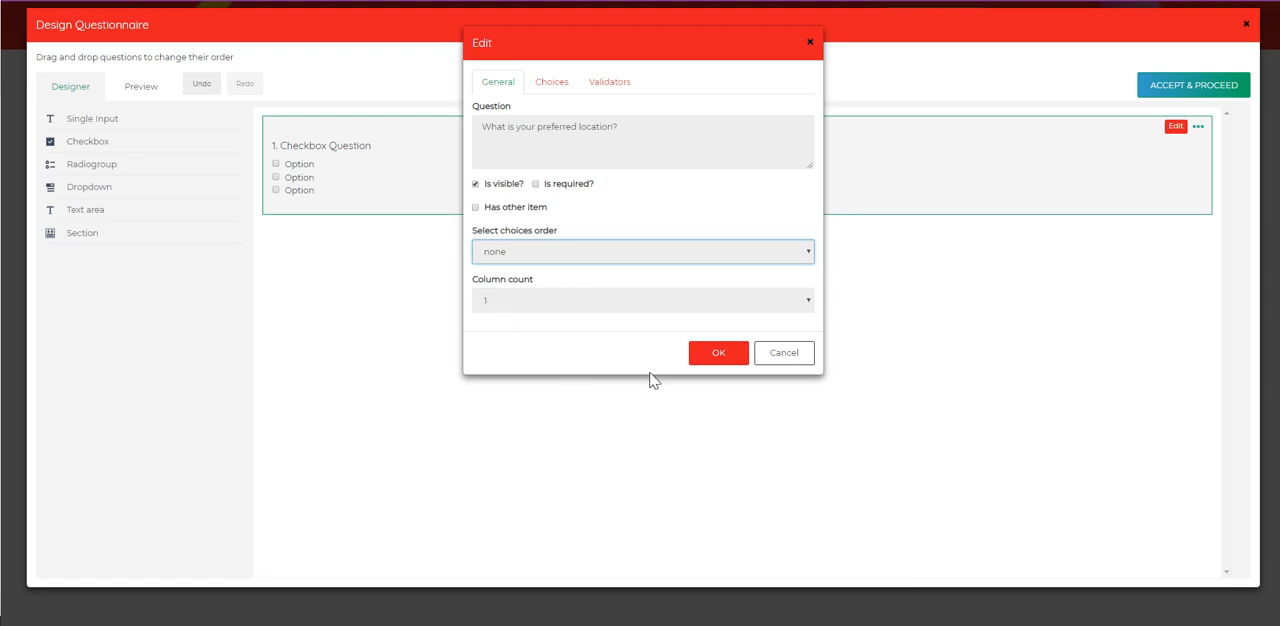
# Step: Enter Auckland, Wellington and Tauranga as the location question's choices, and move Wellington below Tauranga
pyautogui.click(556, 84)
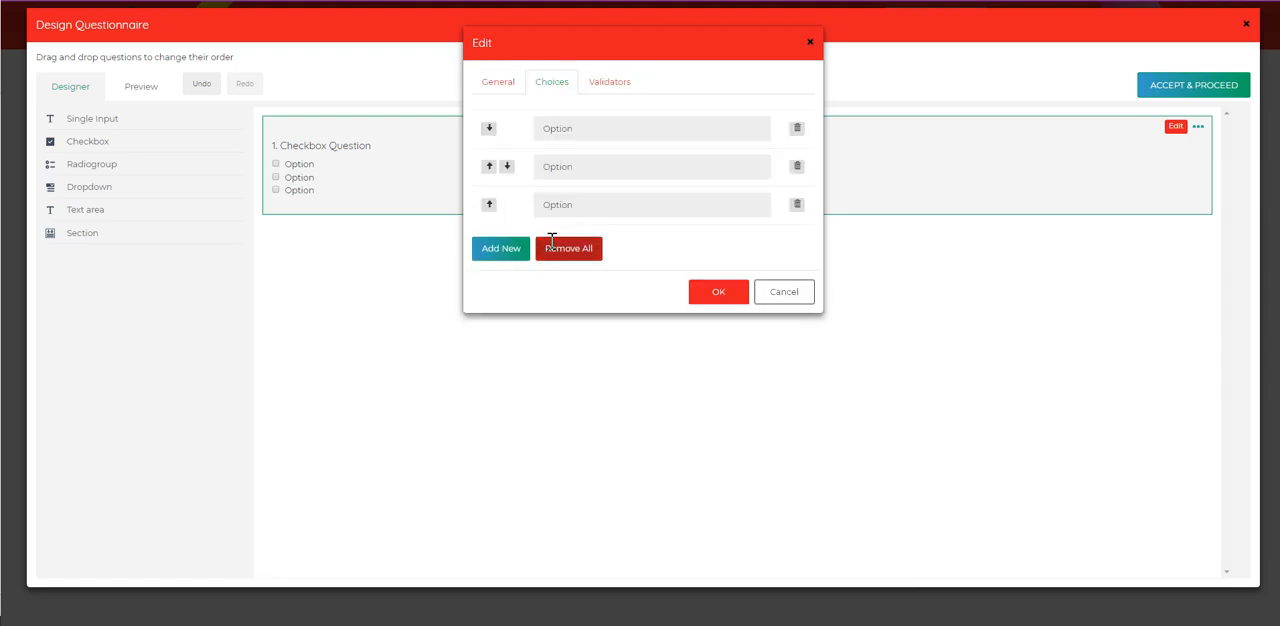
pyautogui.doubleClick(541, 128)
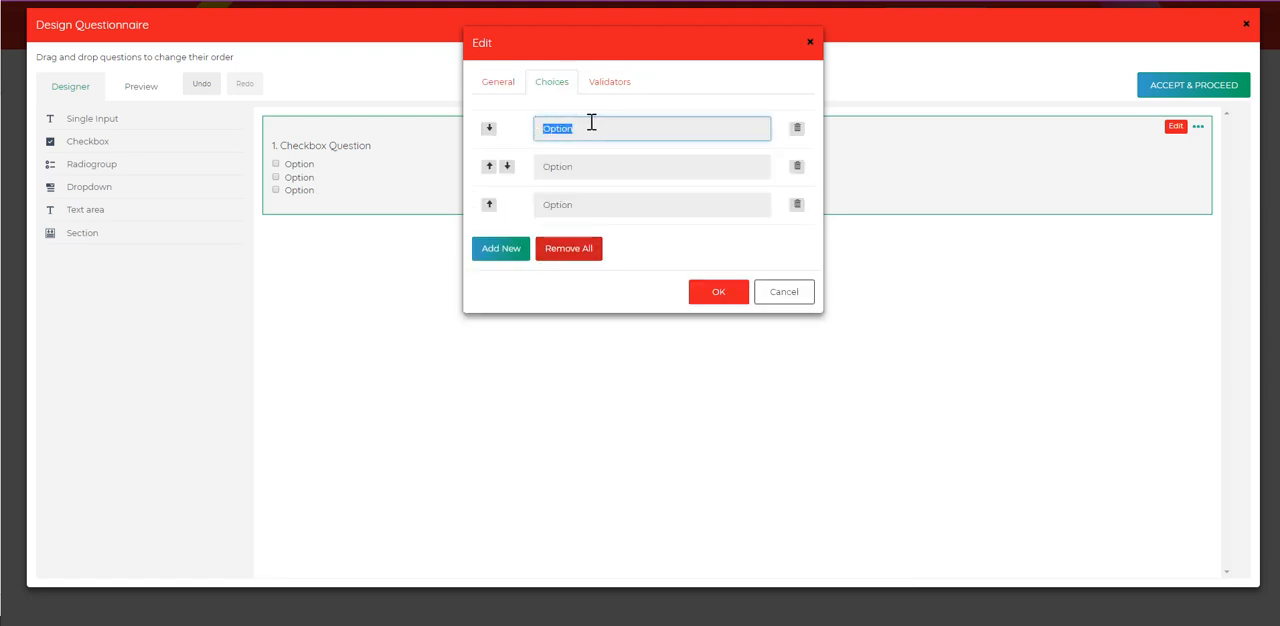
pyautogui.write('Auckland')
pyautogui.doubleClick(571, 165)
pyautogui.write('Welling')
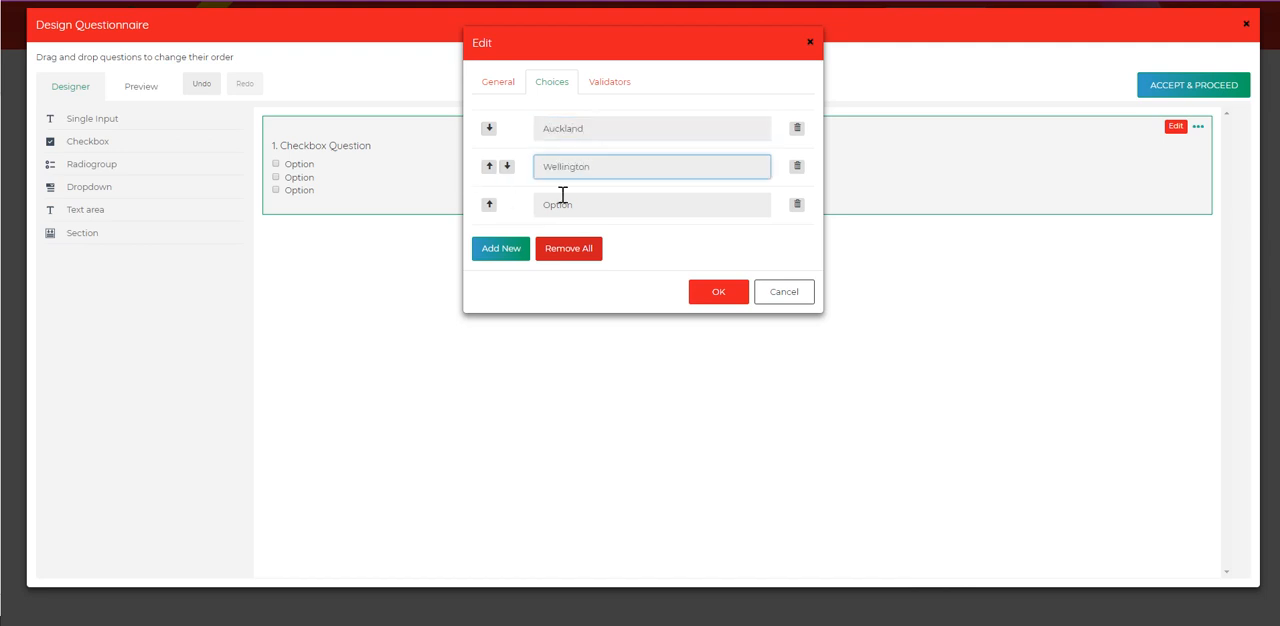
pyautogui.doubleClick(566, 205)
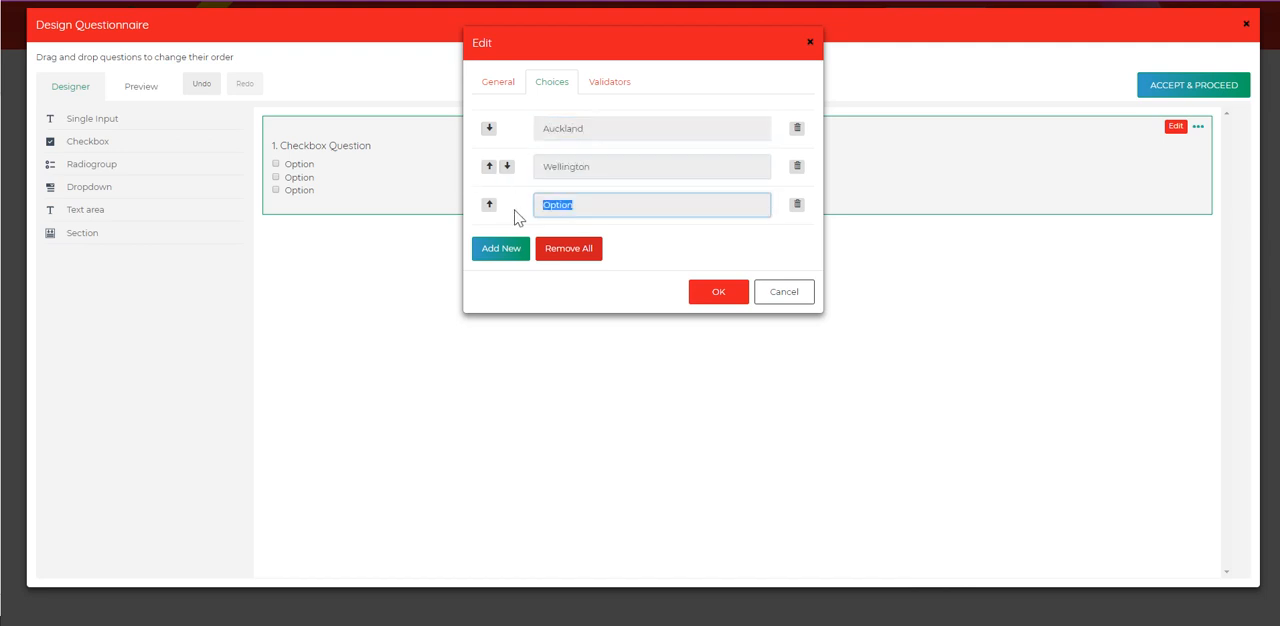
pyautogui.write('Tauranga')
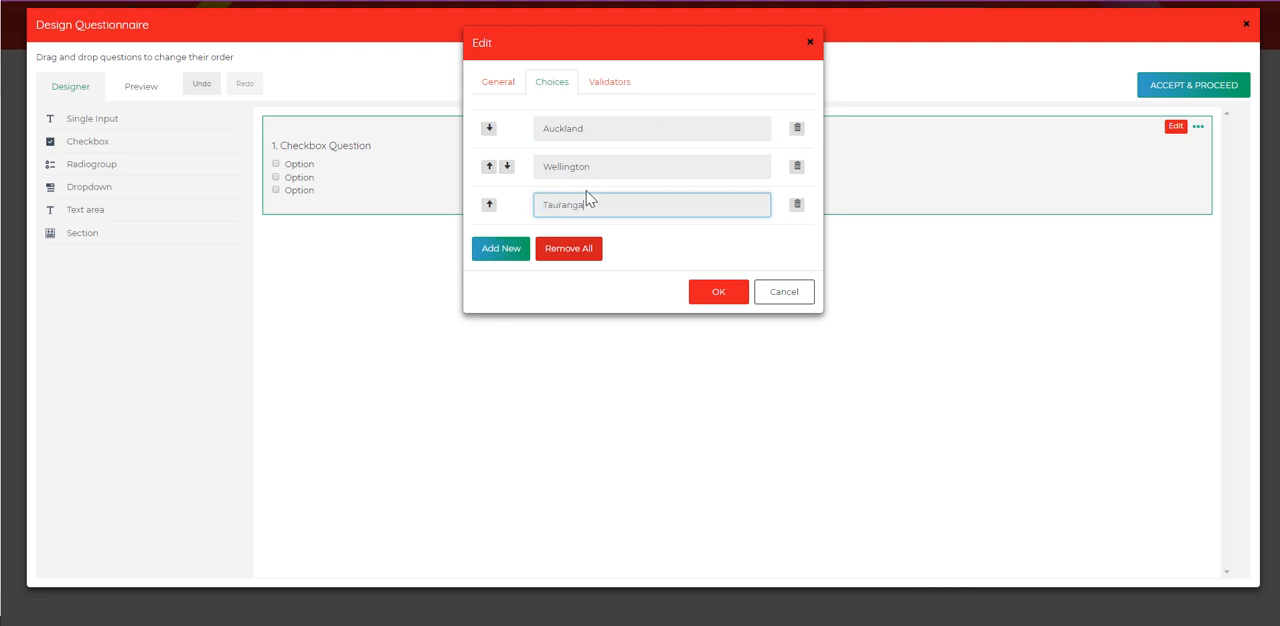
pyautogui.click(507, 167)
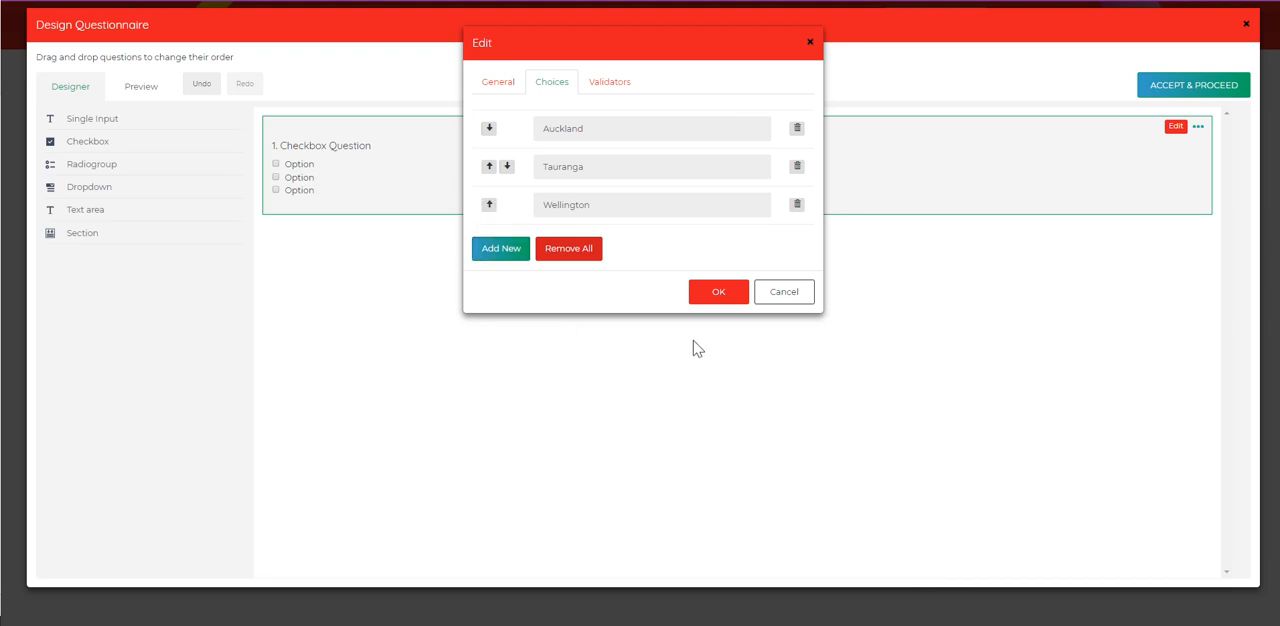
pyautogui.click(693, 294)
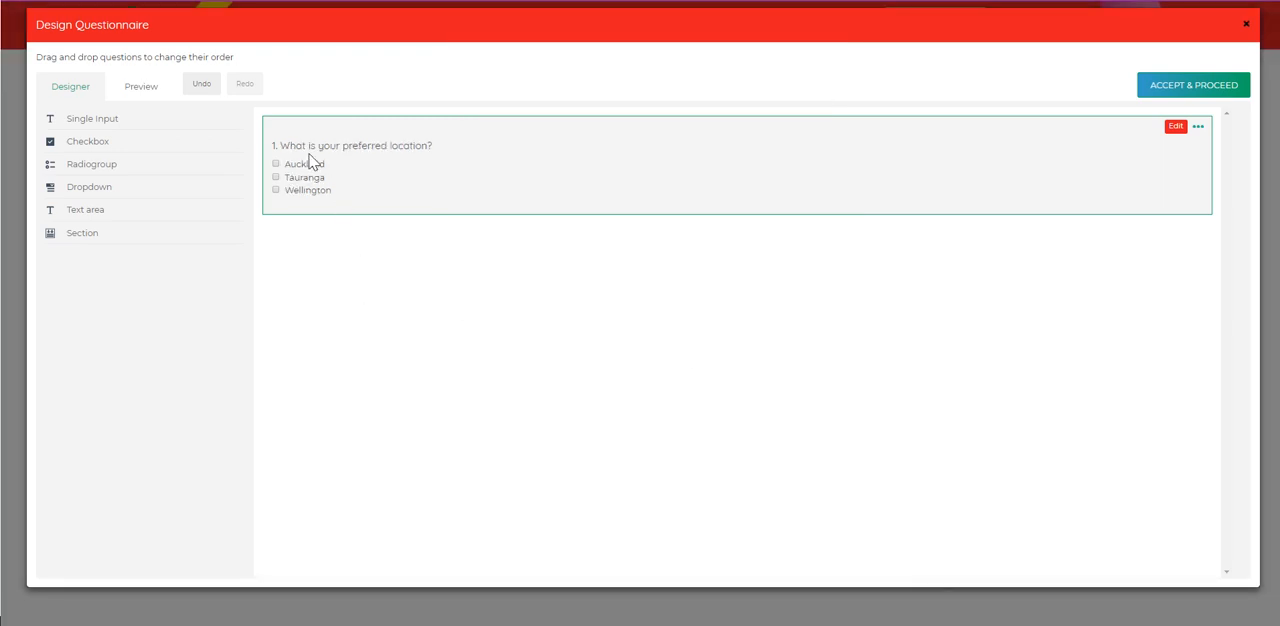
# Step: Preview the questionnaire and test selecting and clearing several location checkboxes, and return to the designer
pyautogui.click(141, 87)
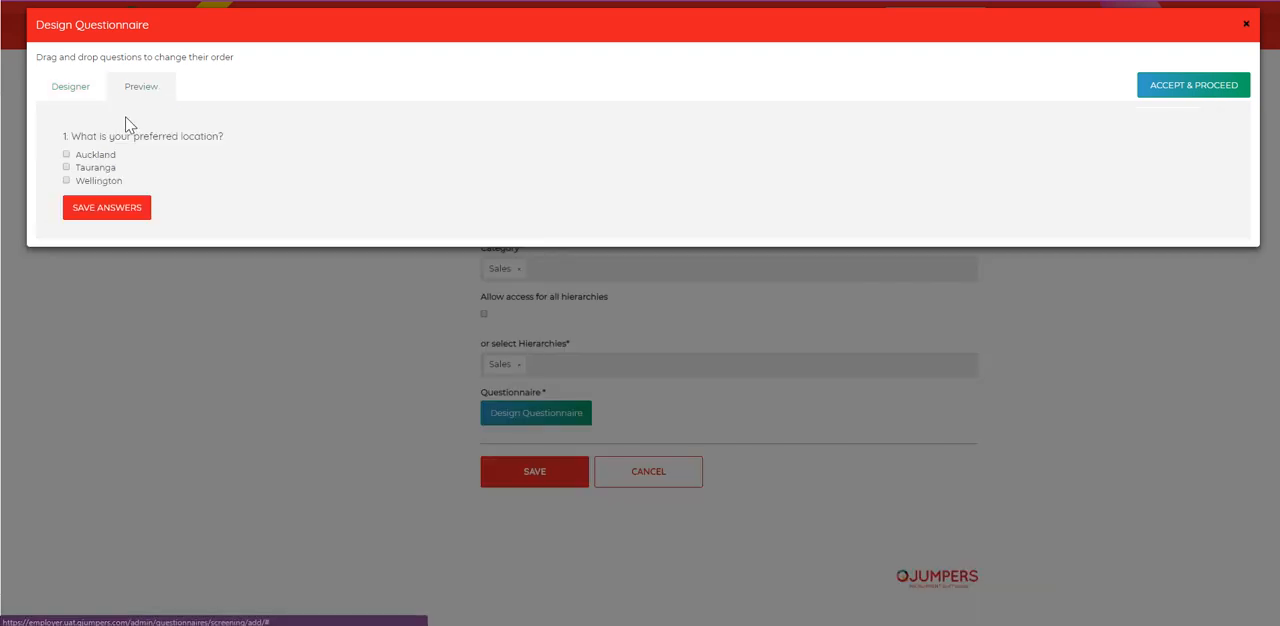
pyautogui.click(67, 155)
pyautogui.click(66, 167)
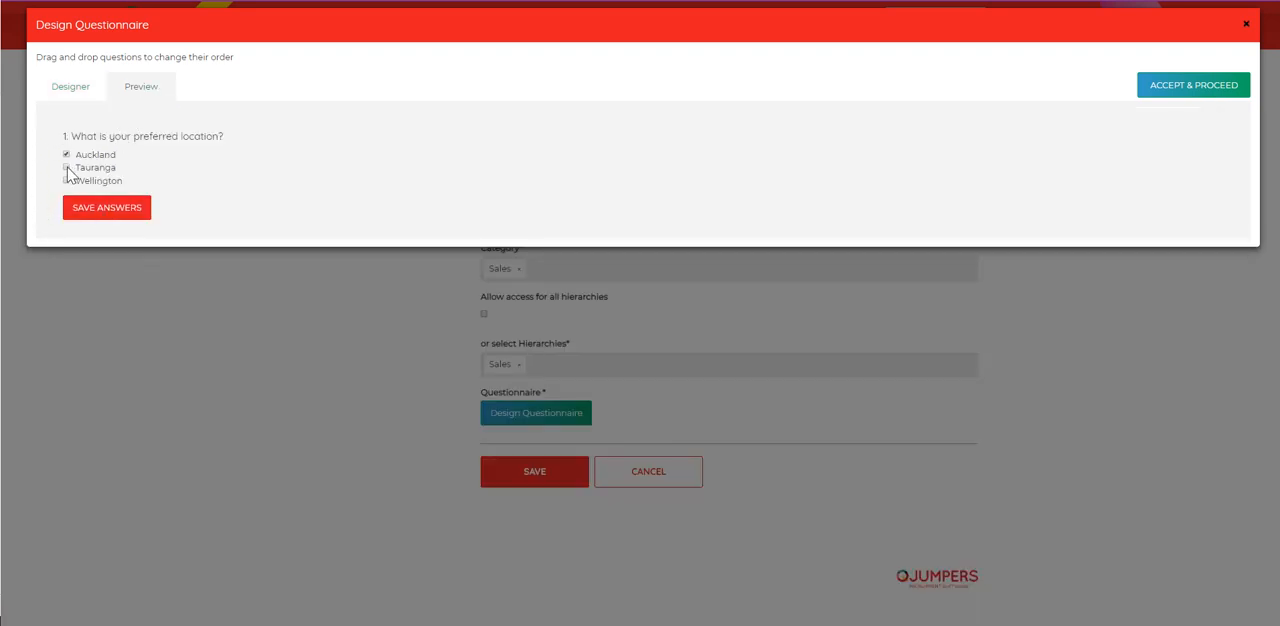
pyautogui.click(66, 180)
pyautogui.click(66, 154)
pyautogui.click(66, 167)
pyautogui.click(87, 92)
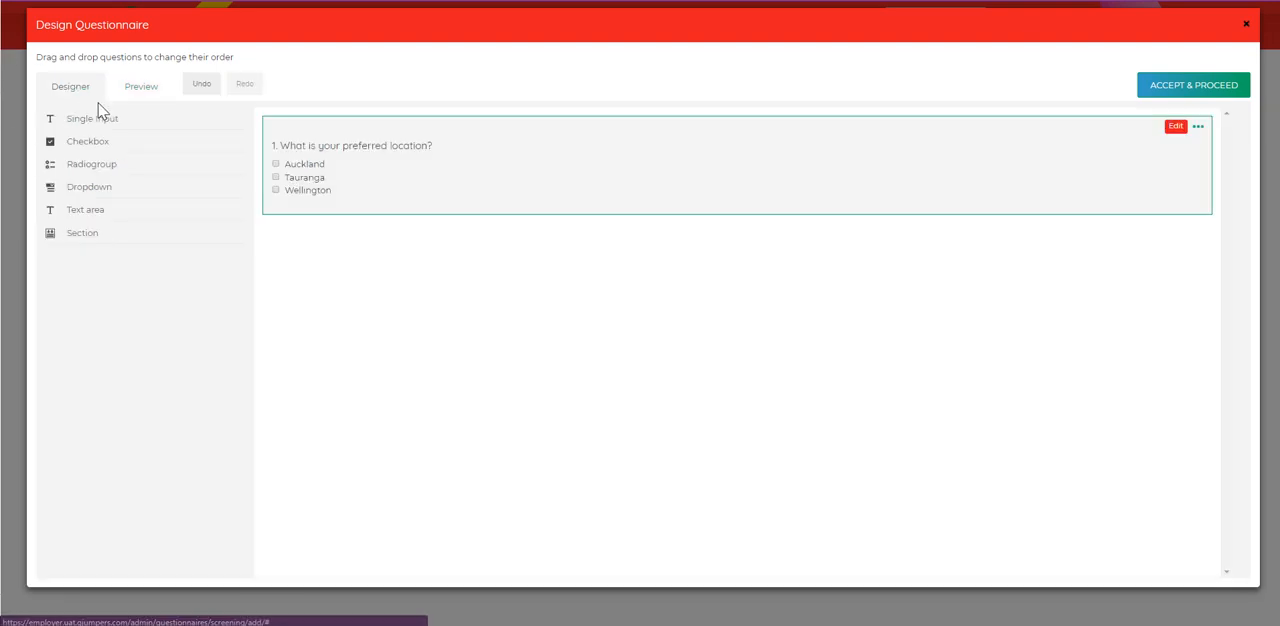
# Step: Add a radiogroup question reading "What is your preferred Salary?" with its choices order set to desc
pyautogui.click(97, 166)
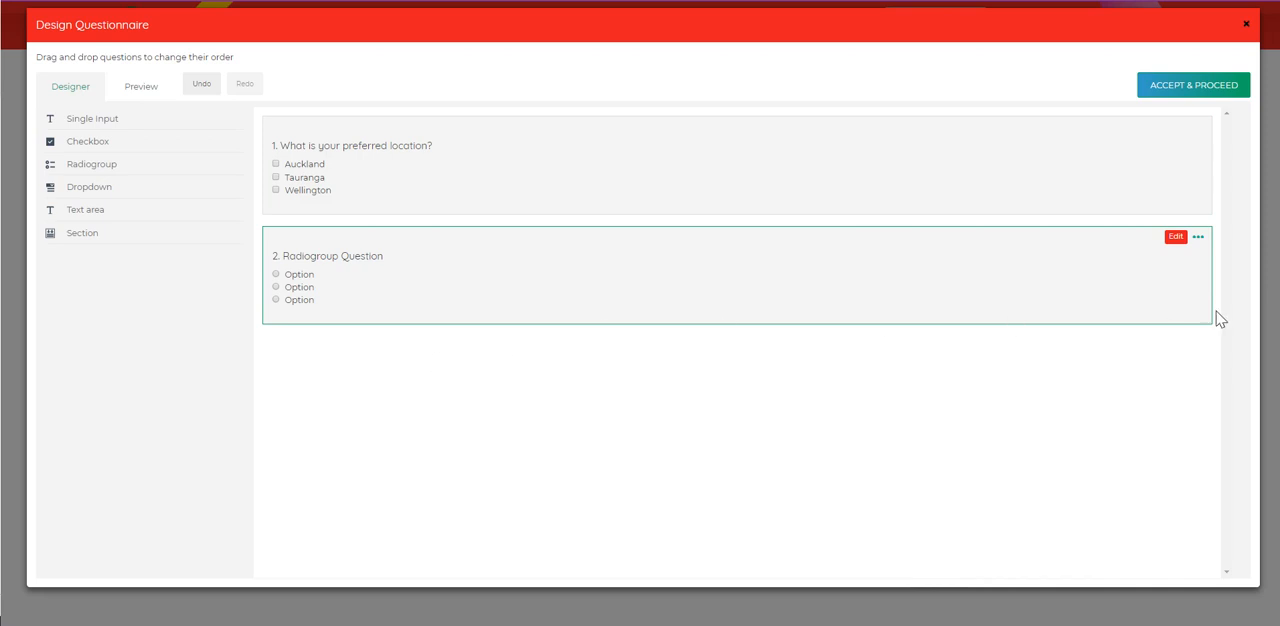
pyautogui.click(1175, 238)
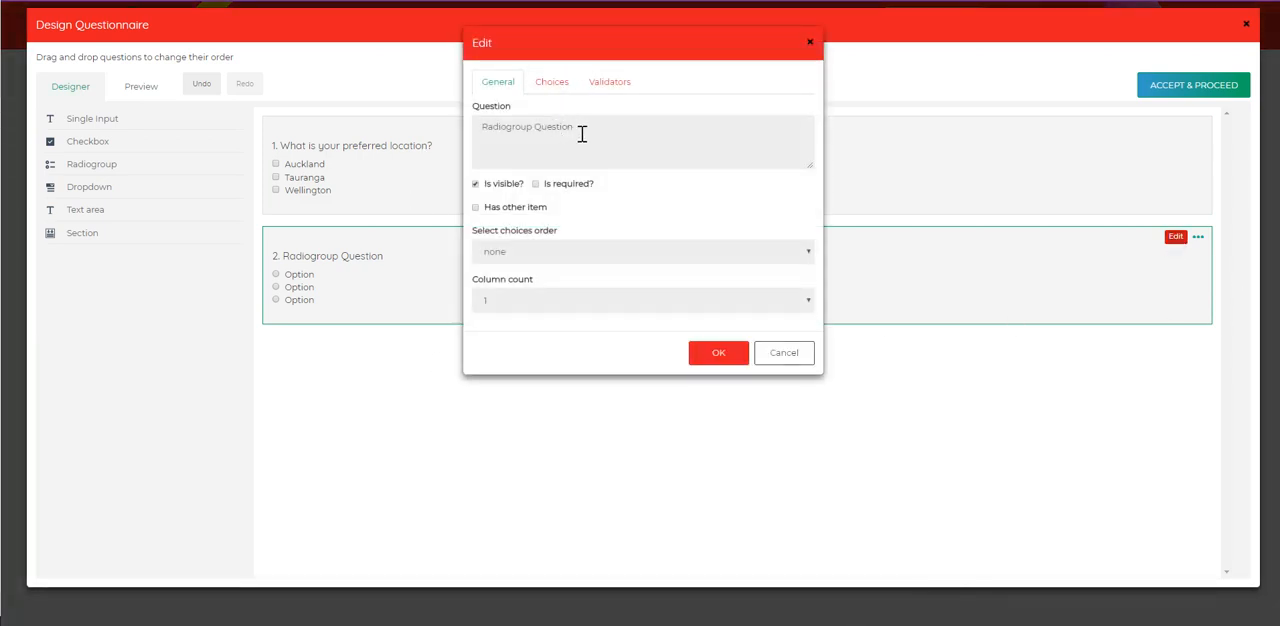
pyautogui.moveTo(581, 134); pyautogui.dragTo(443, 130)
pyautogui.write('W')
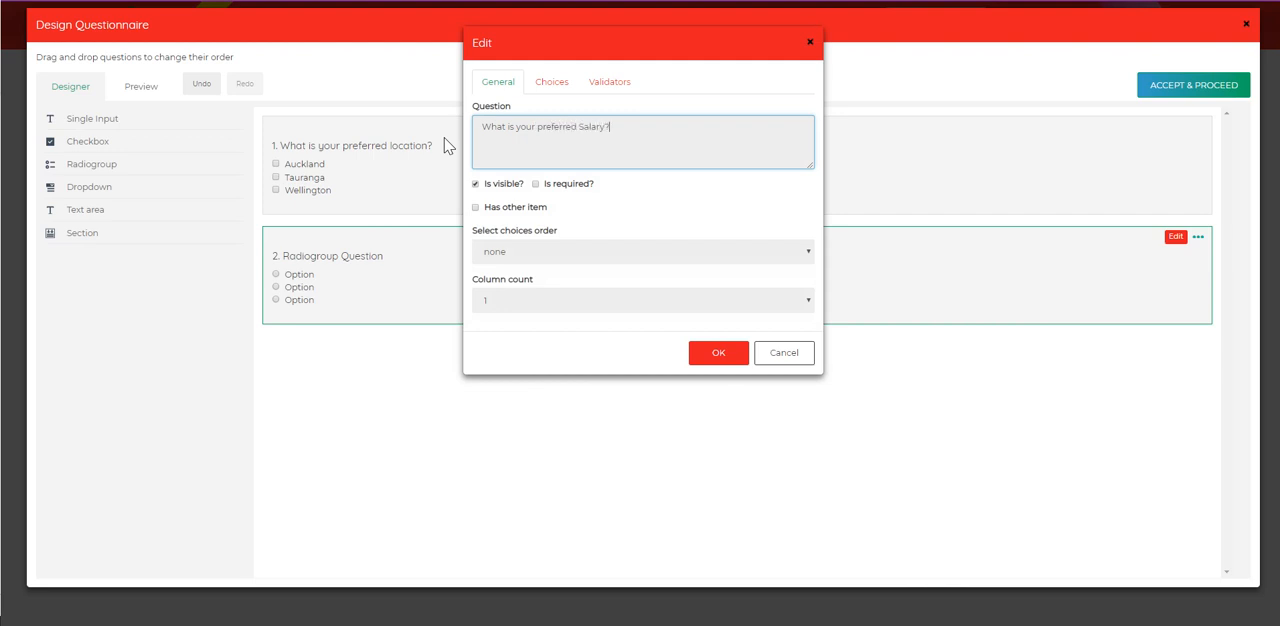
pyautogui.write('hat is your preferred Salary?')
pyautogui.click(517, 254)
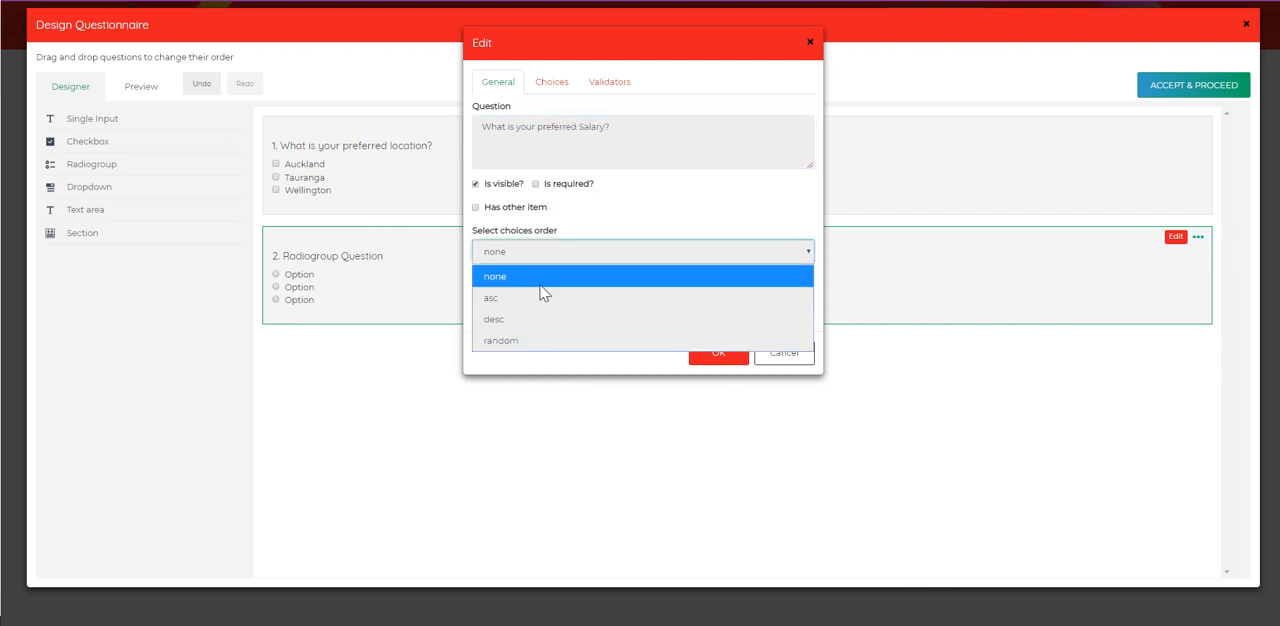
pyautogui.click(510, 321)
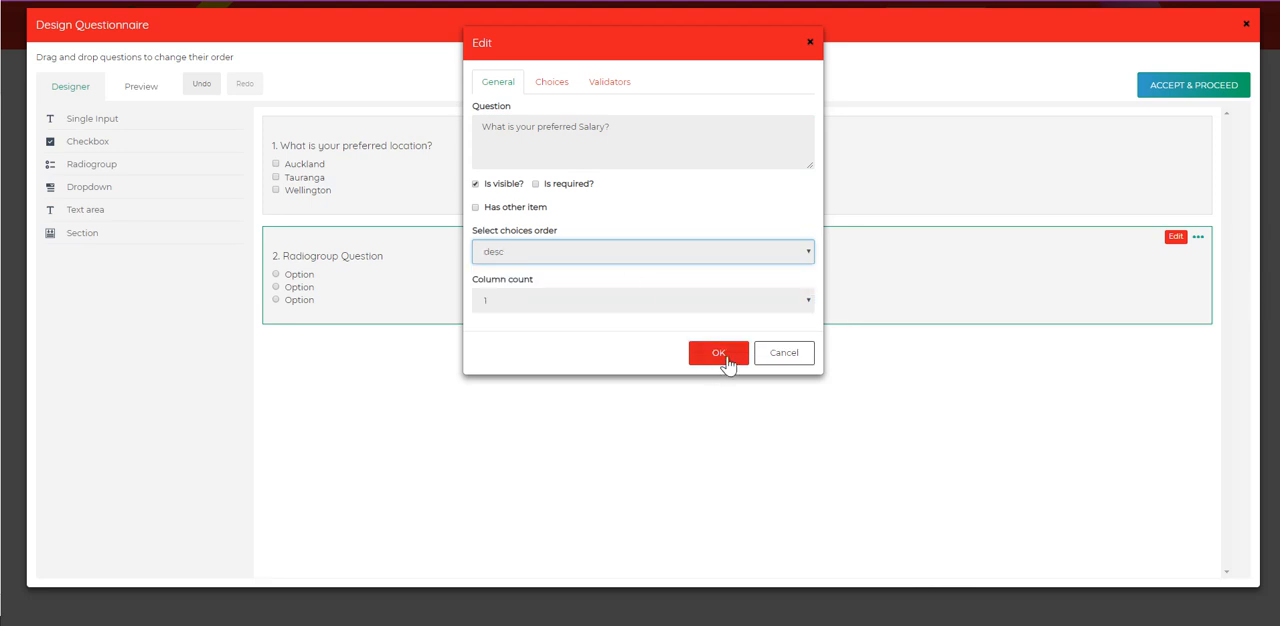
# Step: Enter $50k, $60k and $70k + as the salary question's choices, and preview the questionnaire
pyautogui.click(556, 87)
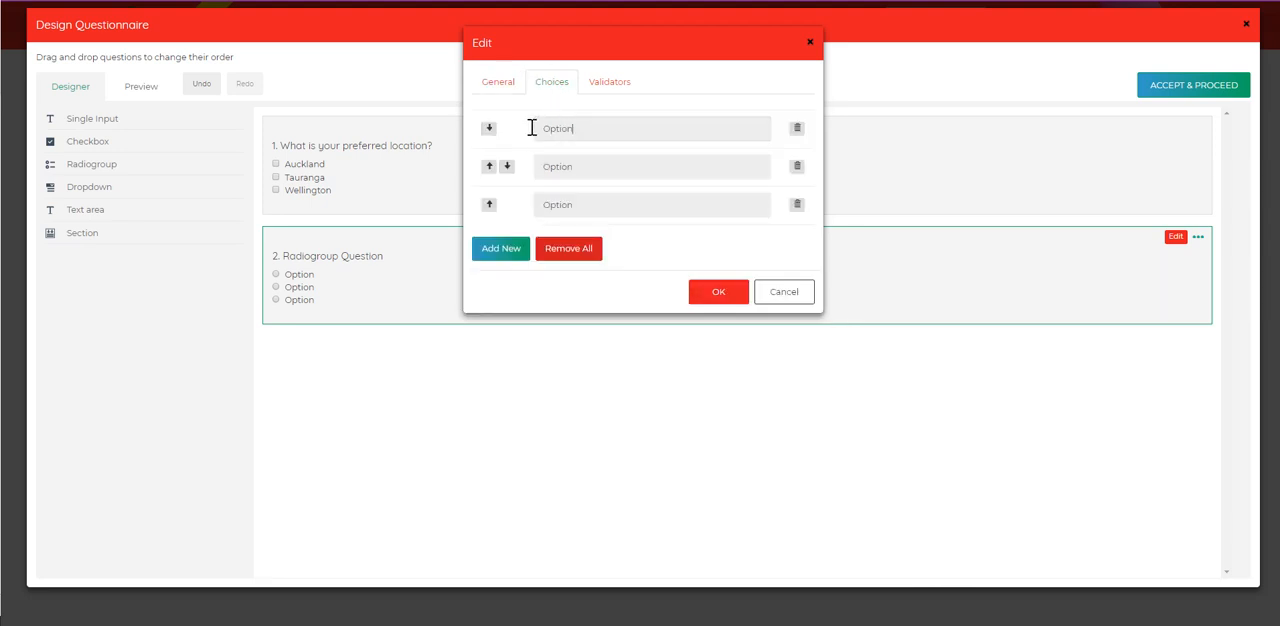
pyautogui.doubleClick(532, 128)
pyautogui.write('S')
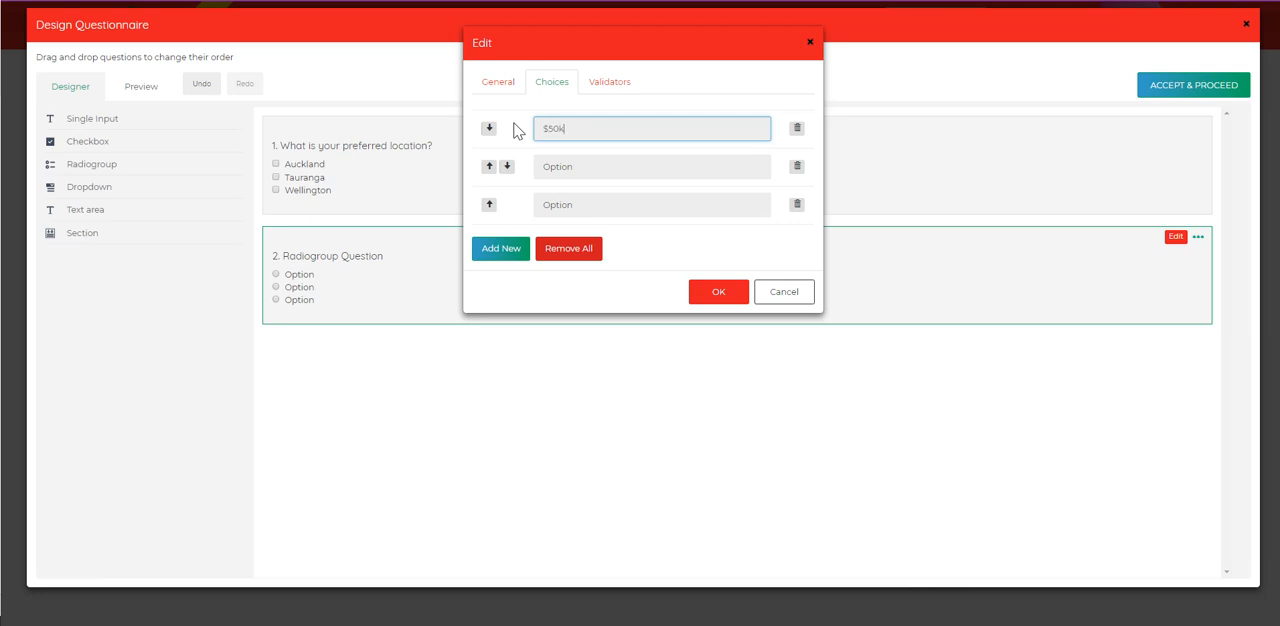
pyautogui.doubleClick(530, 170)
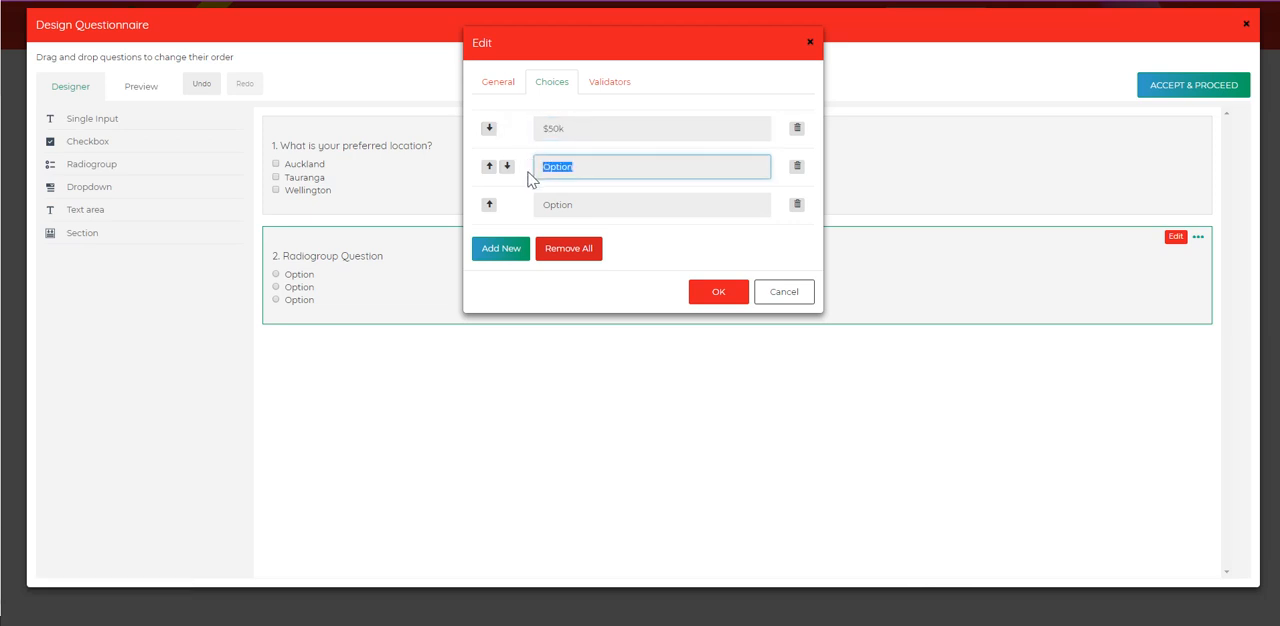
pyautogui.write('$60k')
pyautogui.doubleClick(569, 206)
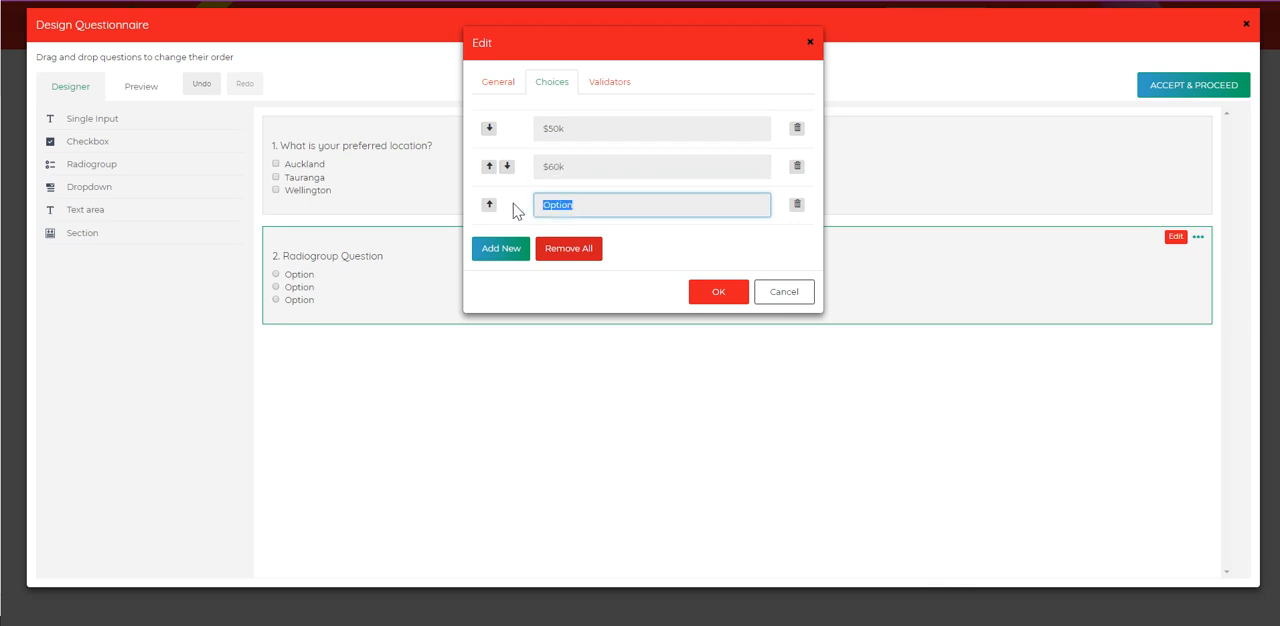
pyautogui.write('$70k +')
pyautogui.click(711, 294)
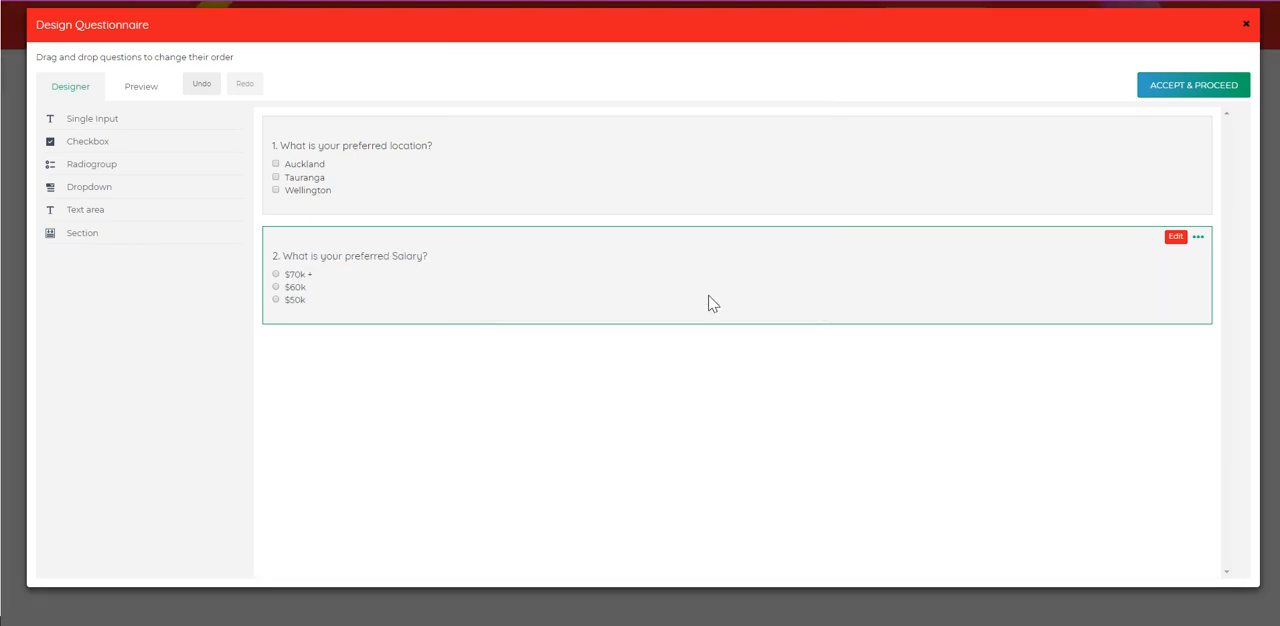
pyautogui.click(141, 88)
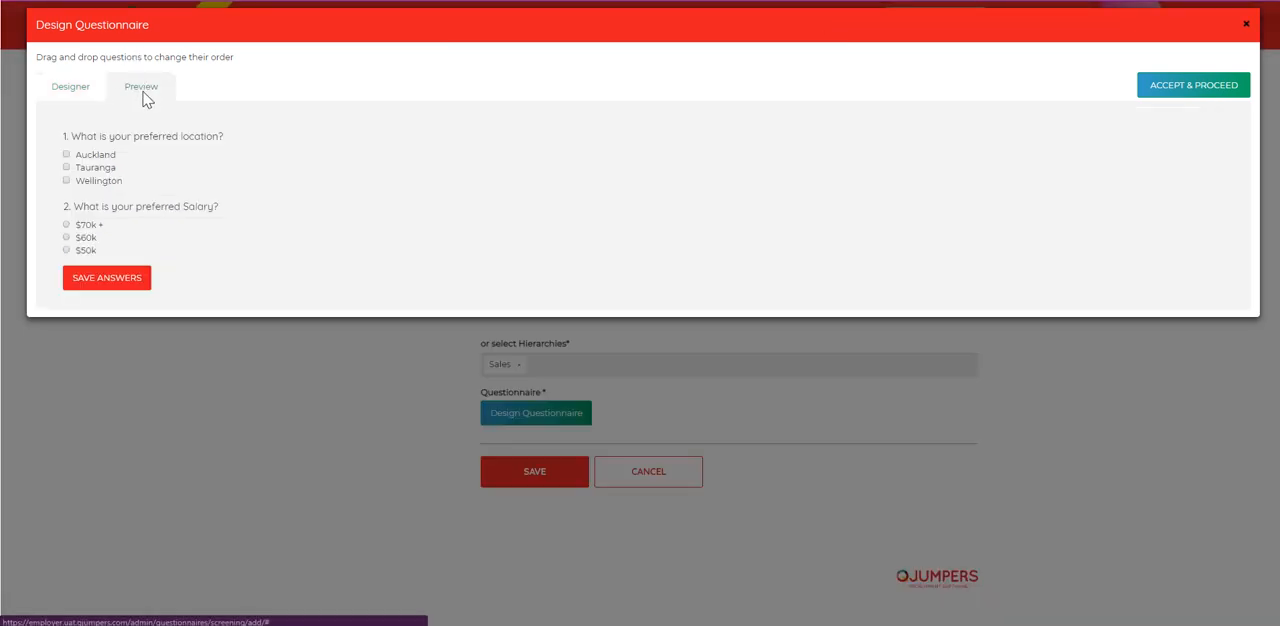
# Step: Test the $60k answer in the preview, and move the location question below the salary question, checking the new order
pyautogui.click(66, 237)
pyautogui.click(80, 88)
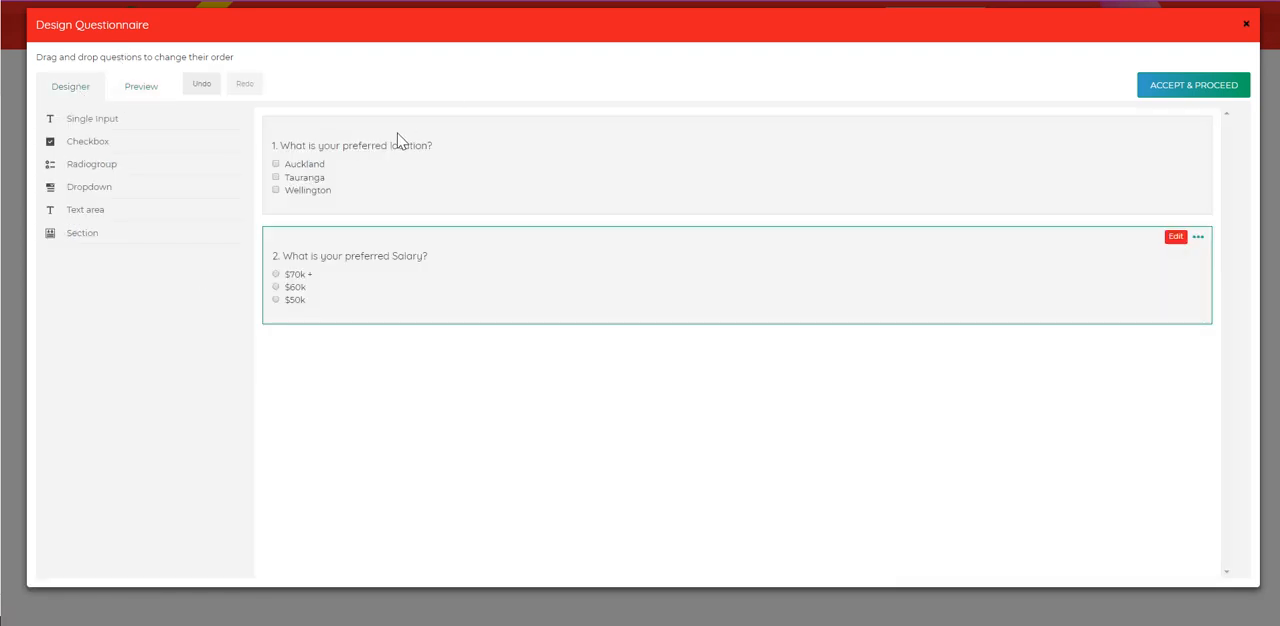
pyautogui.moveTo(397, 140); pyautogui.dragTo(410, 311)
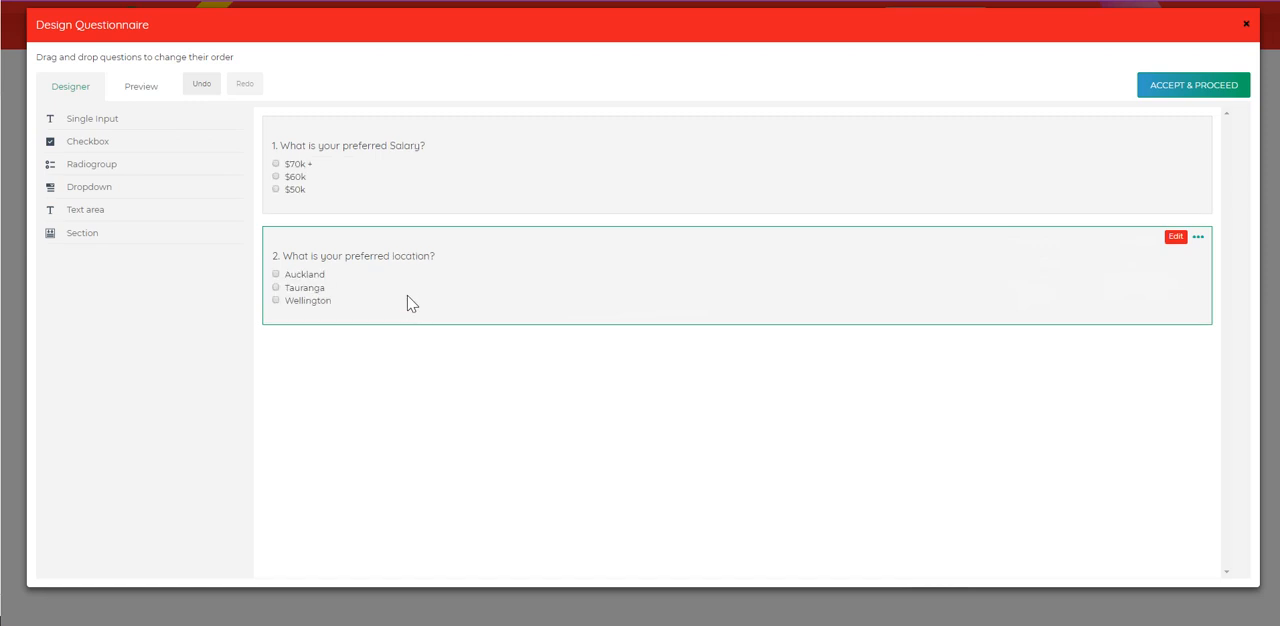
pyautogui.click(143, 87)
pyautogui.click(87, 91)
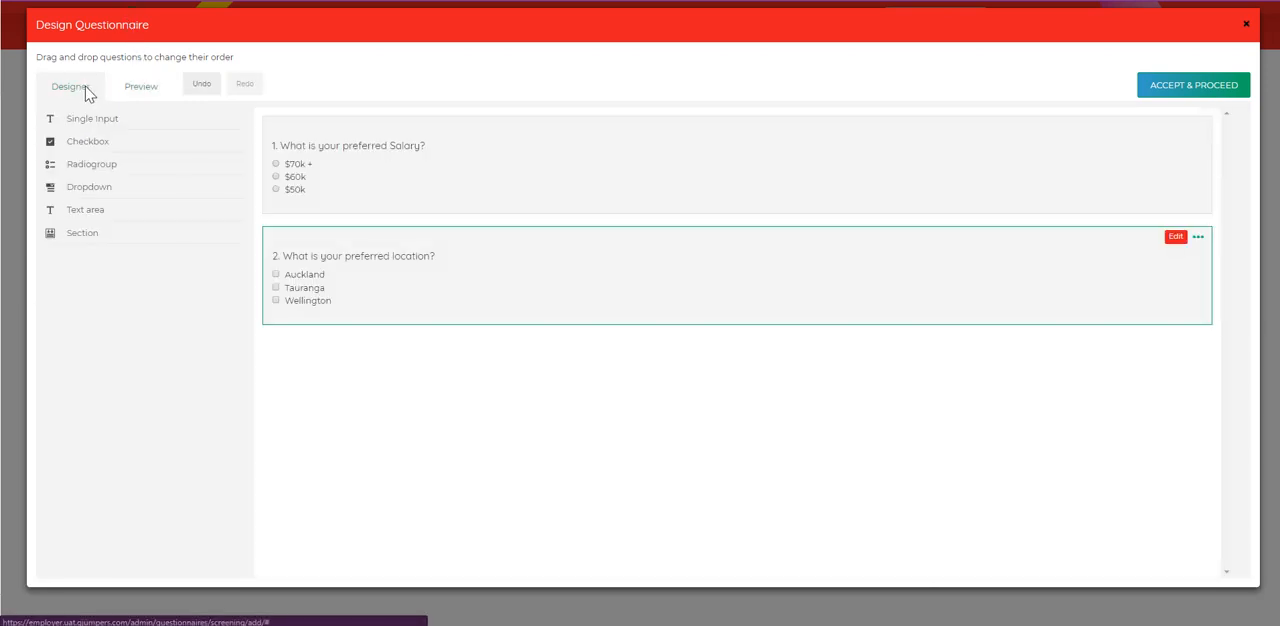
# Step: Add a dropdown question reading "What is your highest qualification?" below the location question
pyautogui.click(92, 190)
pyautogui.click(1174, 349)
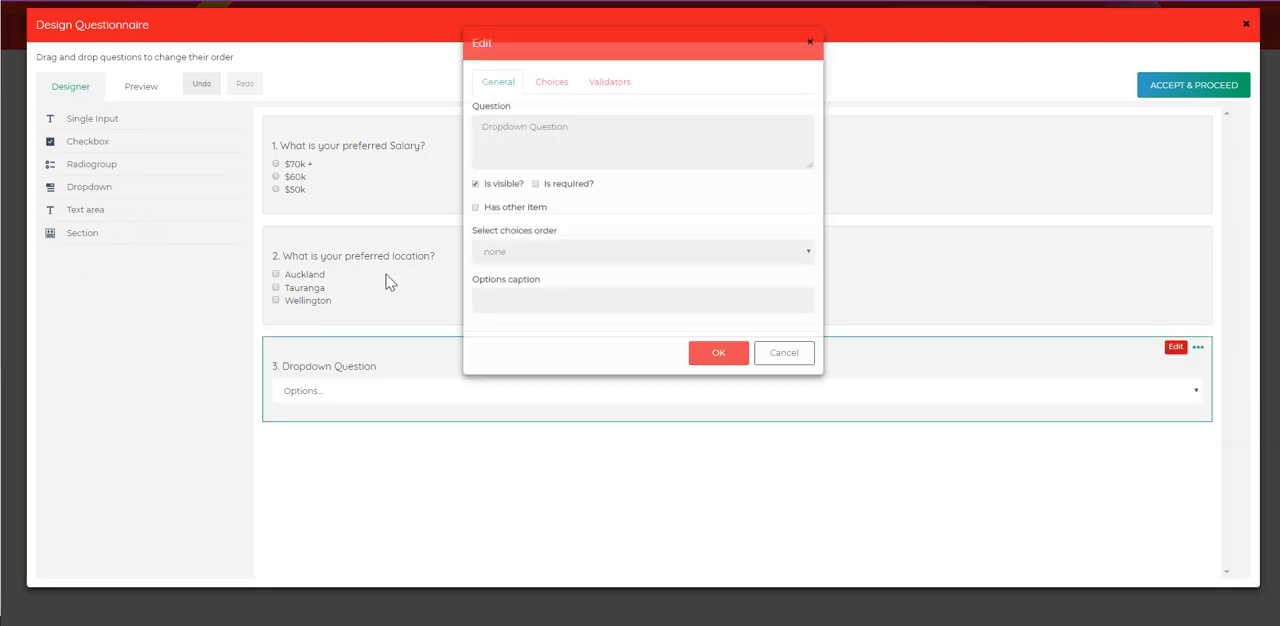
pyautogui.moveTo(579, 127); pyautogui.dragTo(482, 122)
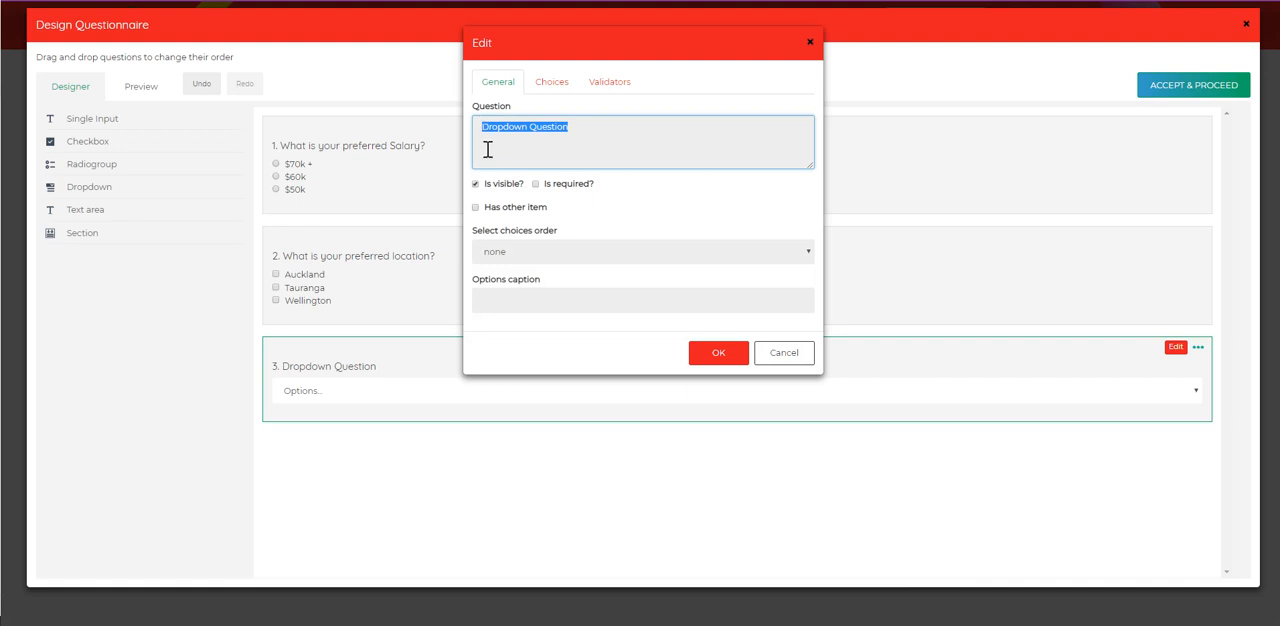
pyautogui.write('What is your highest qualification?')
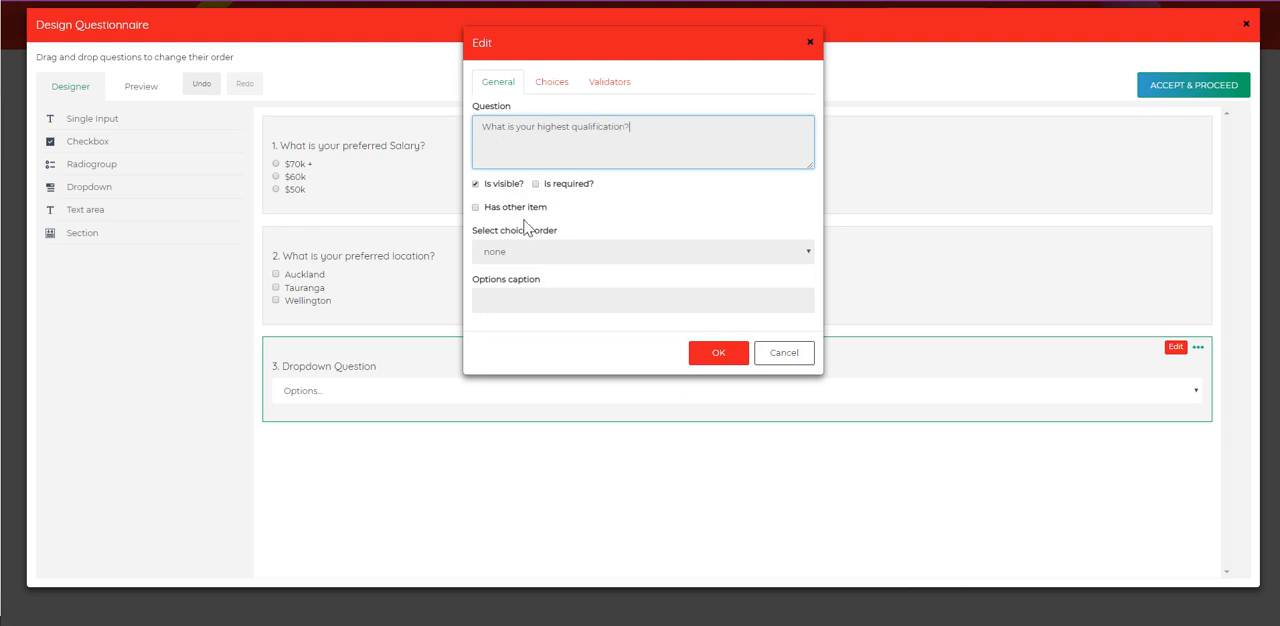
# Step: Enter Certificate, Diploma, Degree and None of the above as the qualification question's choices, and save the question
pyautogui.click(556, 90)
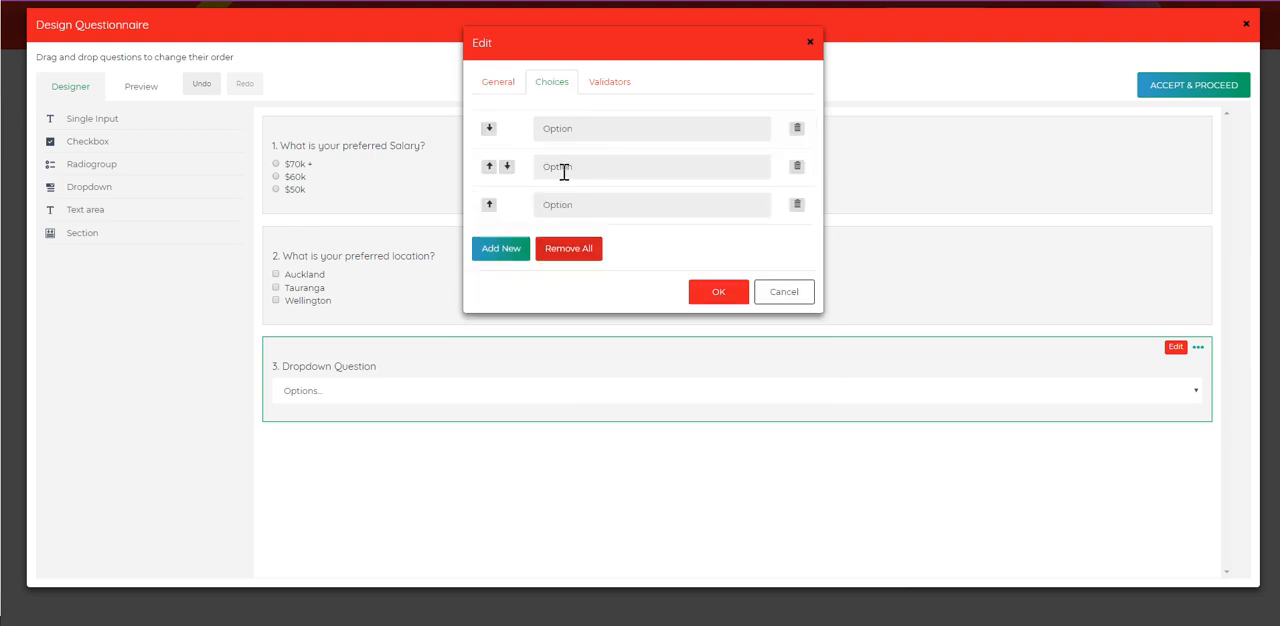
pyautogui.moveTo(588, 122); pyautogui.dragTo(522, 132)
pyautogui.write('Certificate')
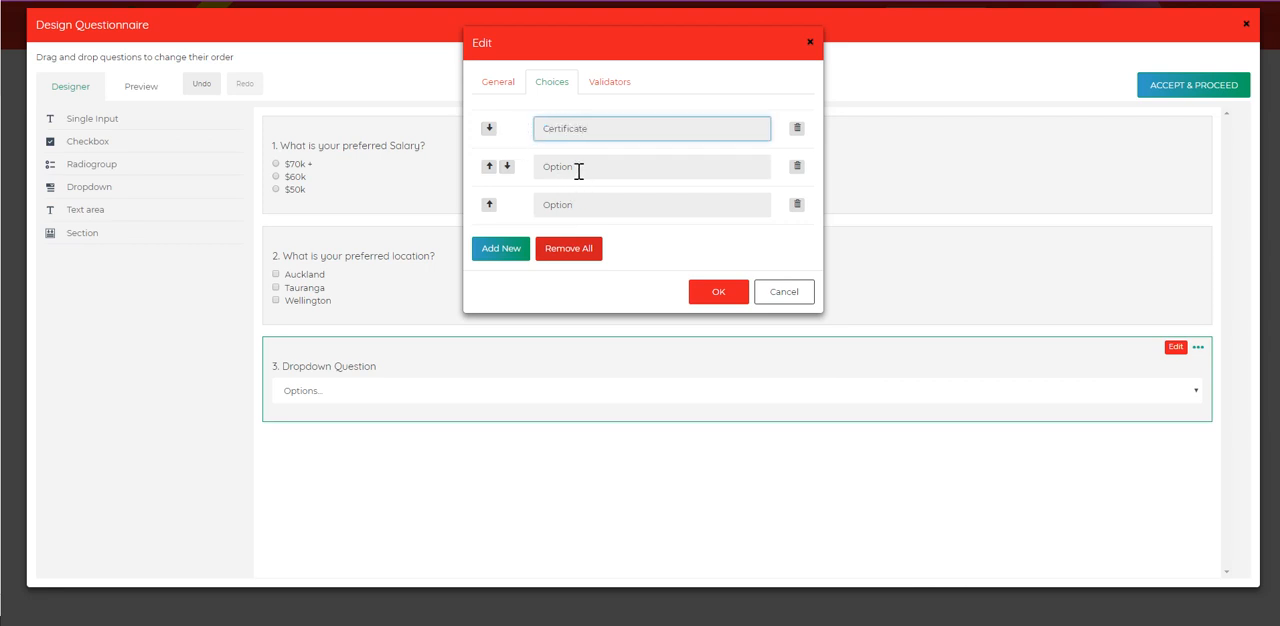
pyautogui.moveTo(578, 170); pyautogui.dragTo(523, 169)
pyautogui.write('Diploma')
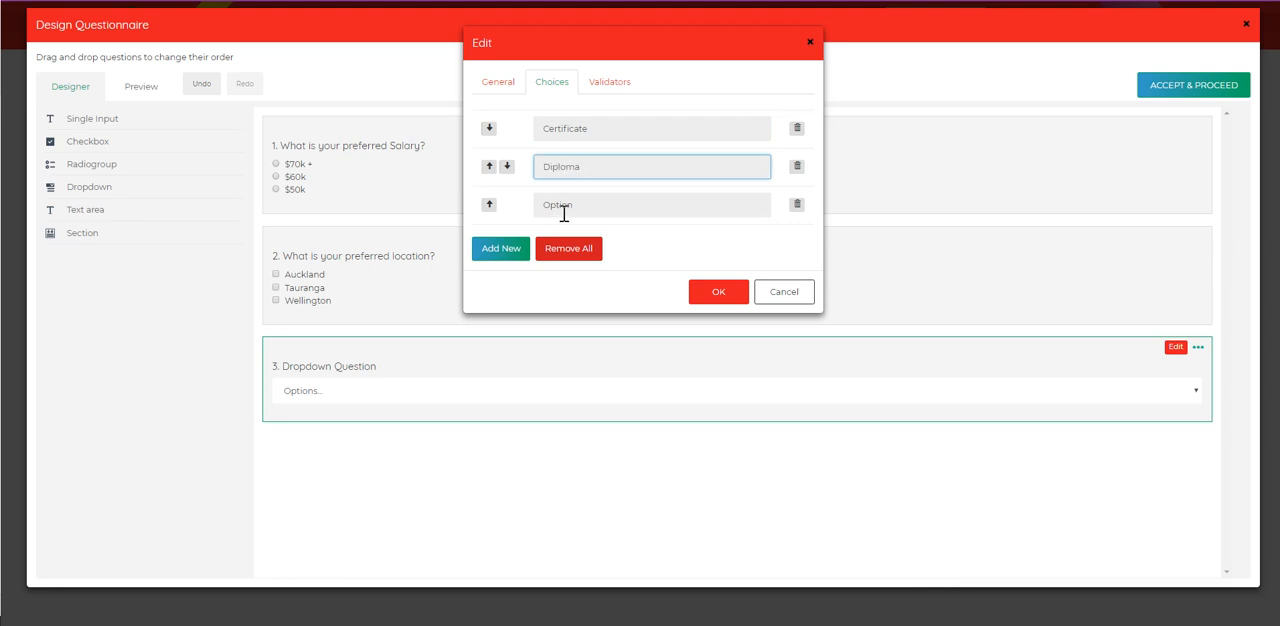
pyautogui.moveTo(592, 210); pyautogui.dragTo(518, 215)
pyautogui.write('Degree')
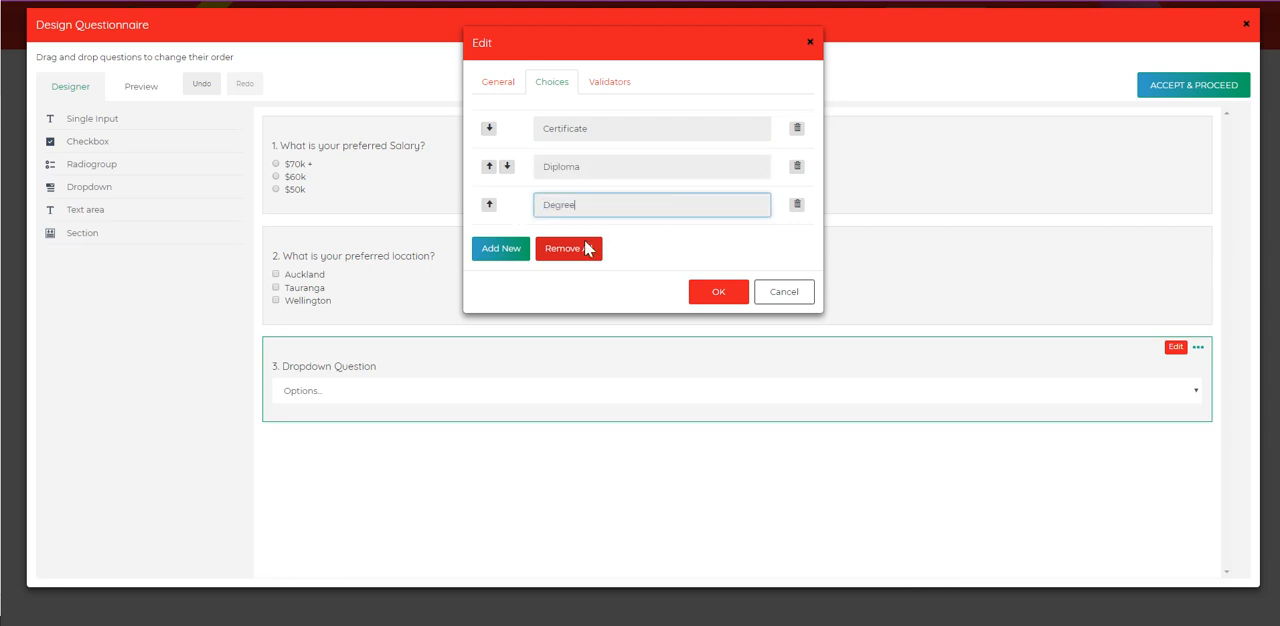
pyautogui.click(504, 252)
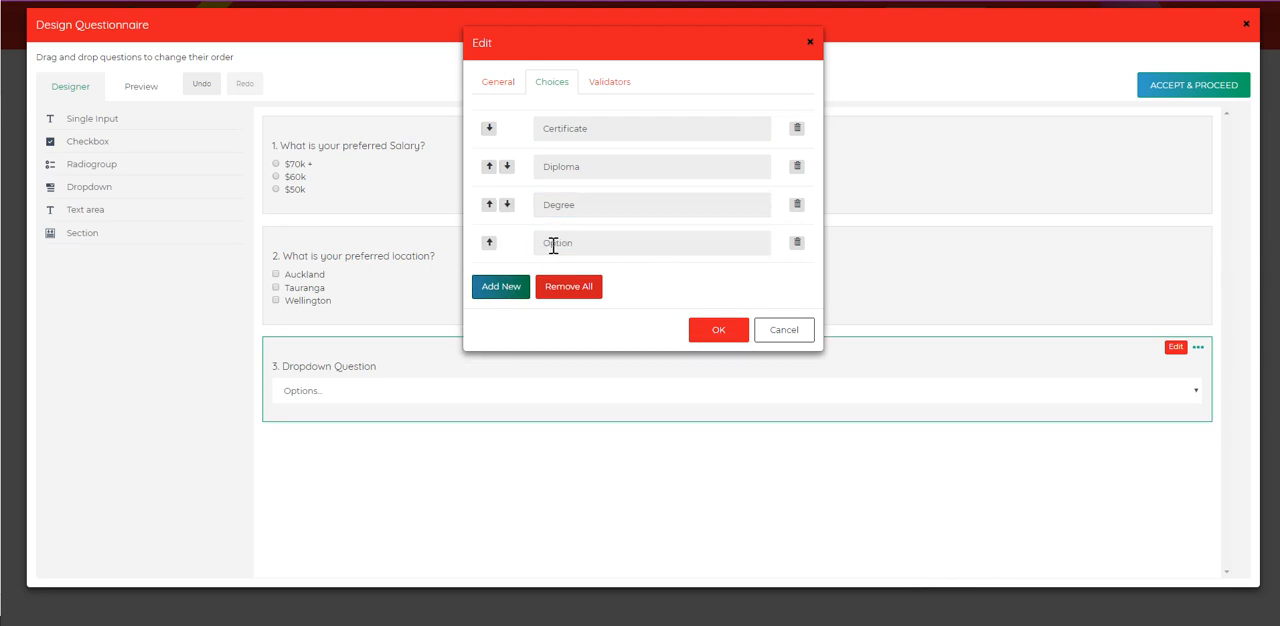
pyautogui.doubleClick(553, 243)
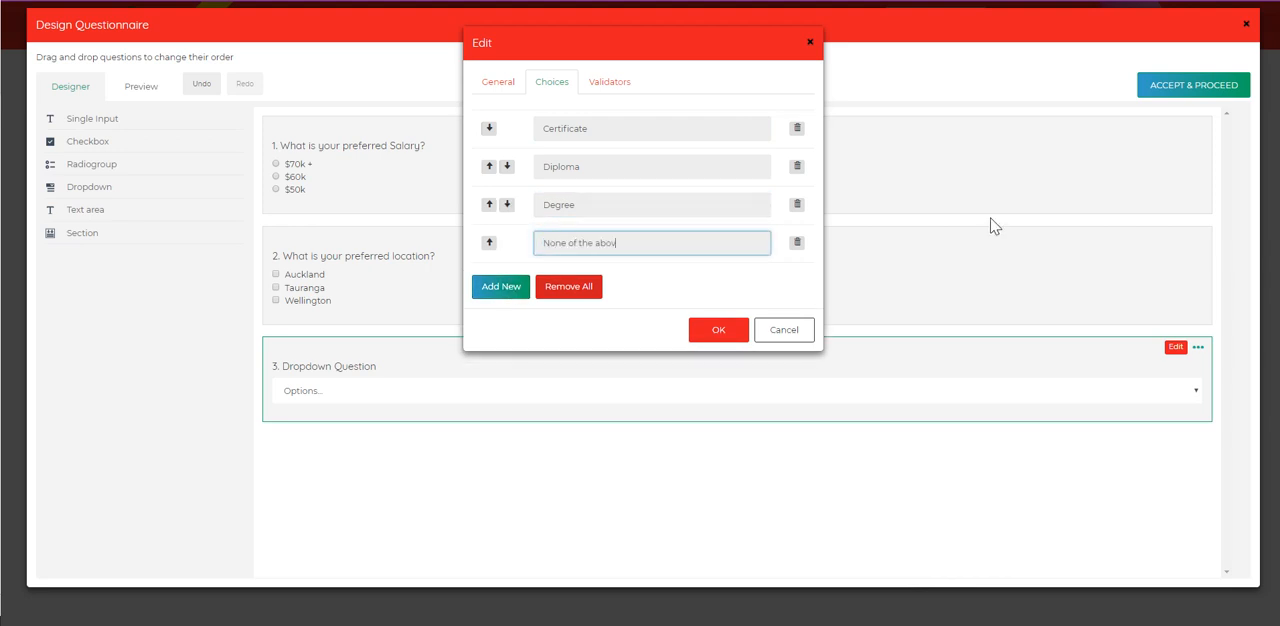
pyautogui.click(714, 331)
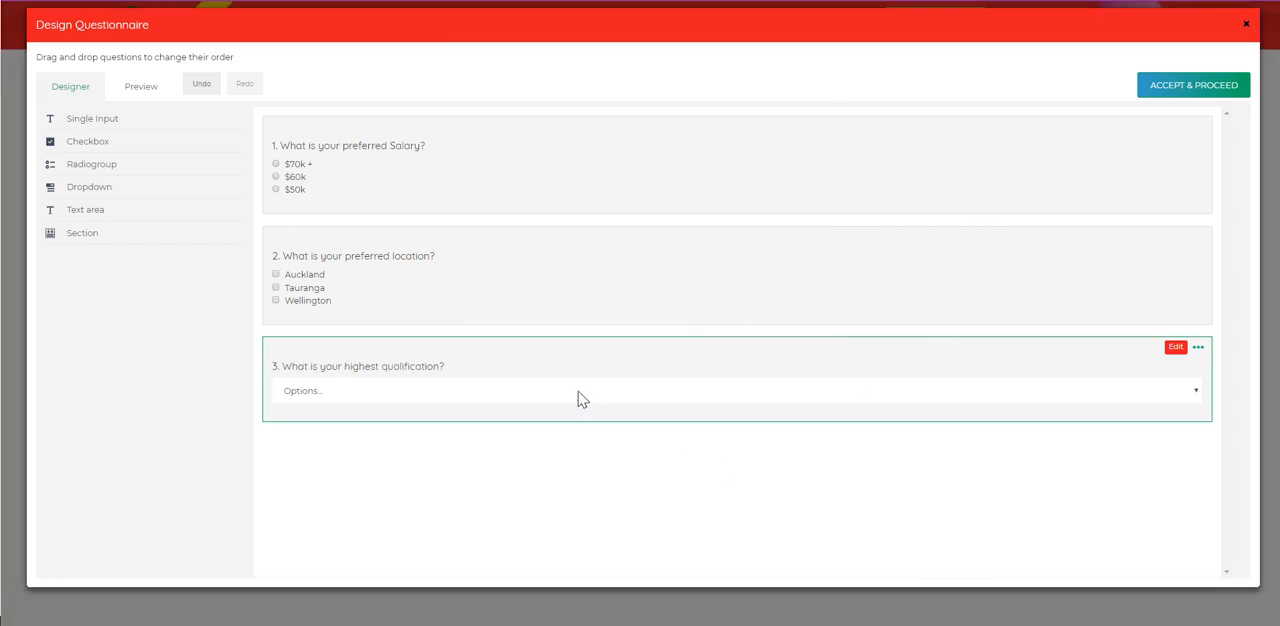
# Step: Preview the questionnaire, test the qualification dropdown with None of the above, and return to the designer
pyautogui.click(150, 96)
pyautogui.click(172, 300)
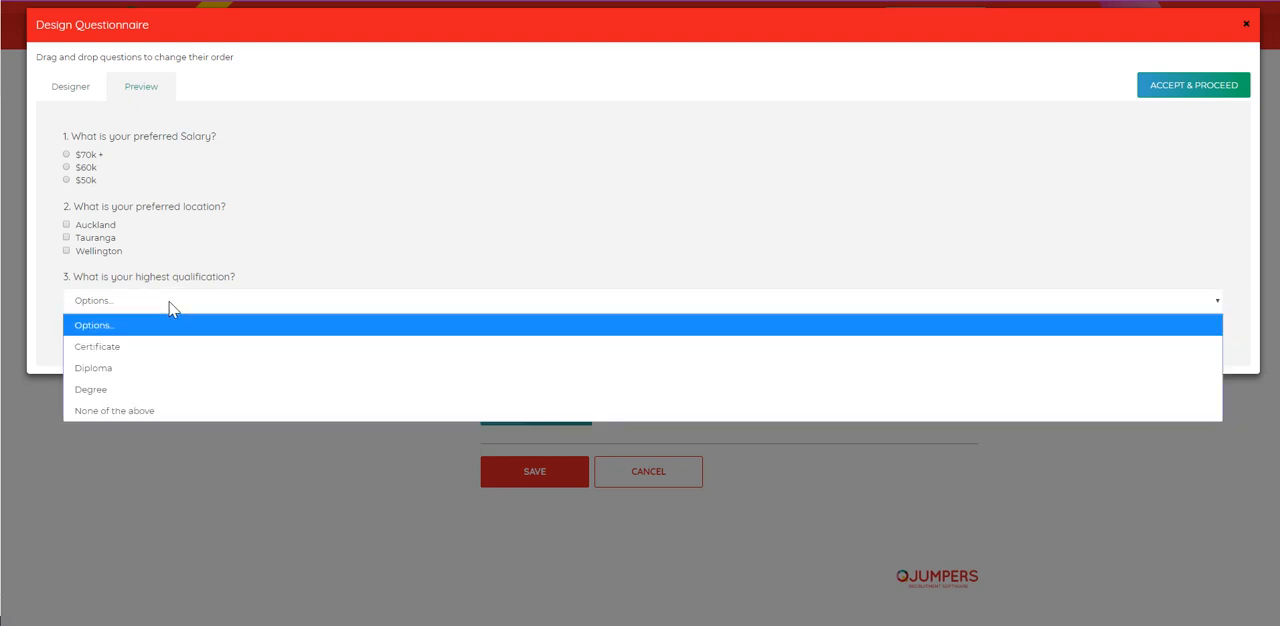
pyautogui.click(140, 410)
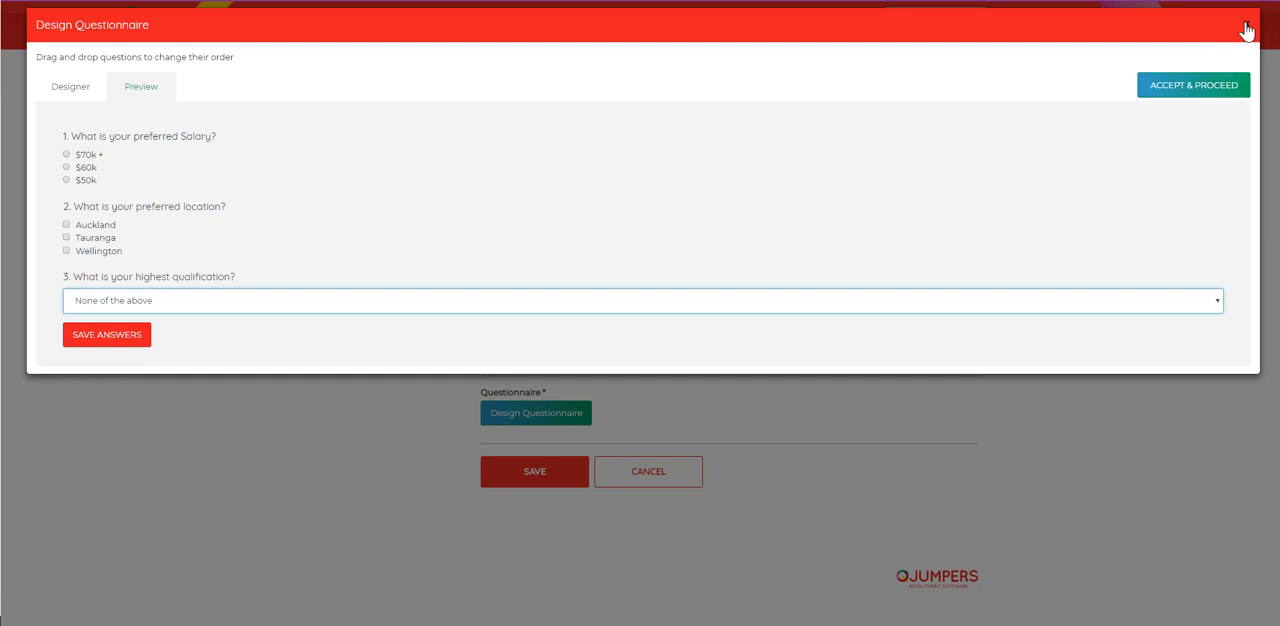
pyautogui.click(62, 92)
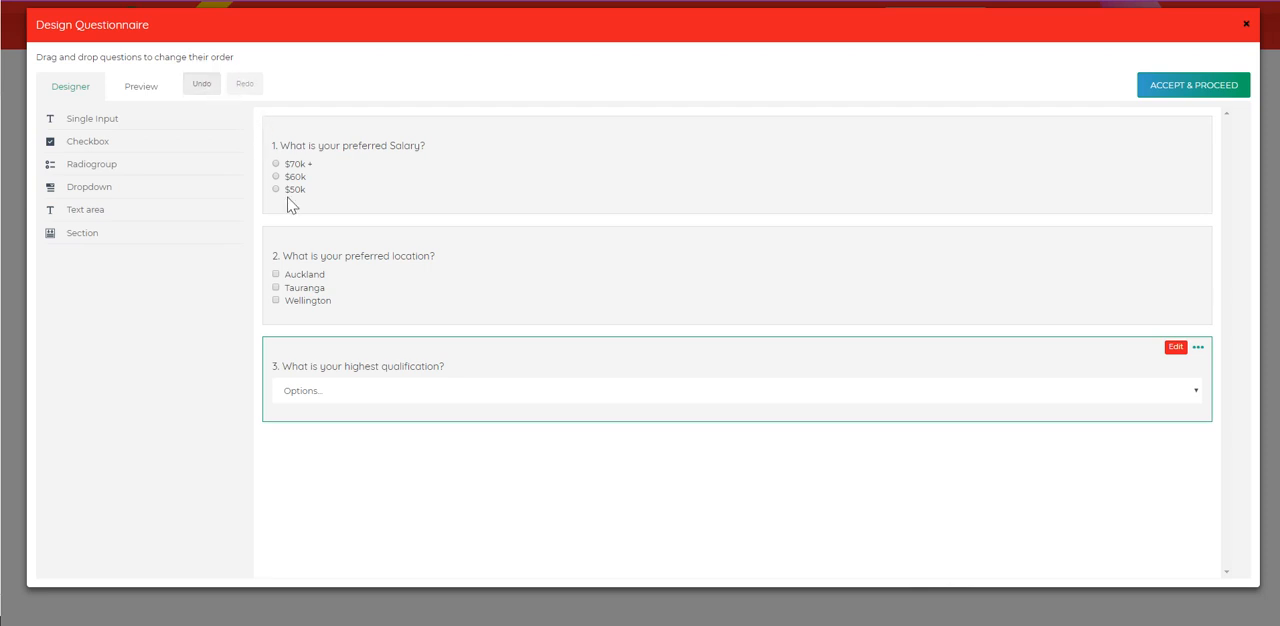
# Step: Accept the questionnaire design and open its scoring and tags settings
pyautogui.click(1180, 92)
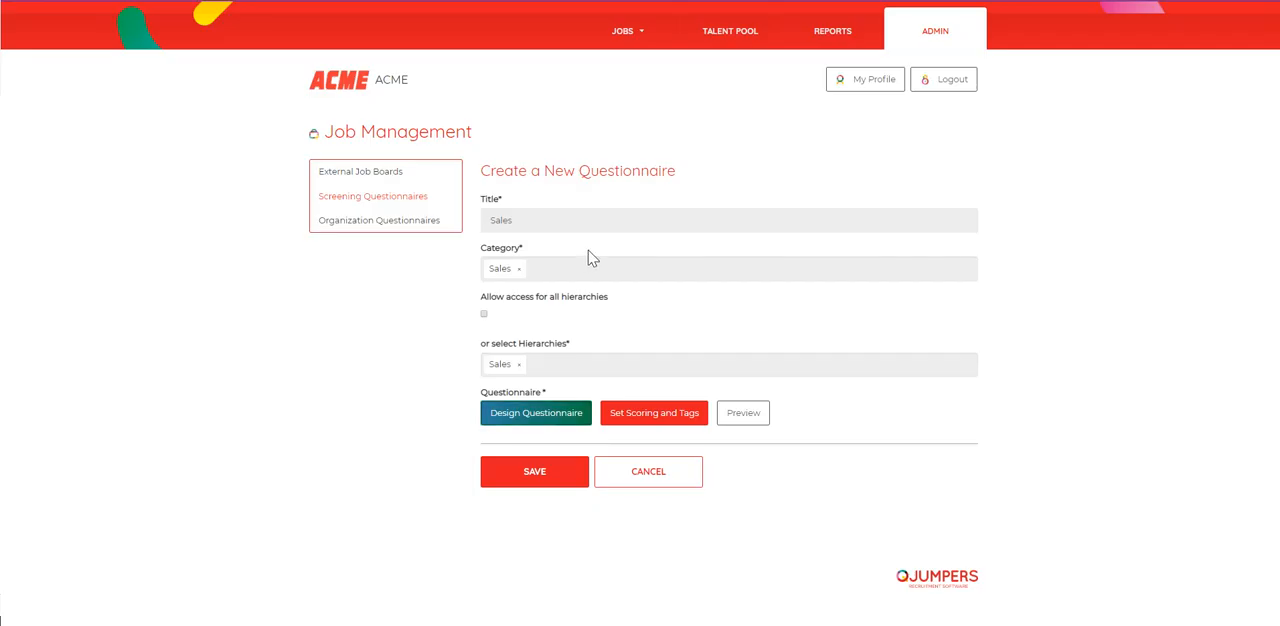
pyautogui.click(646, 420)
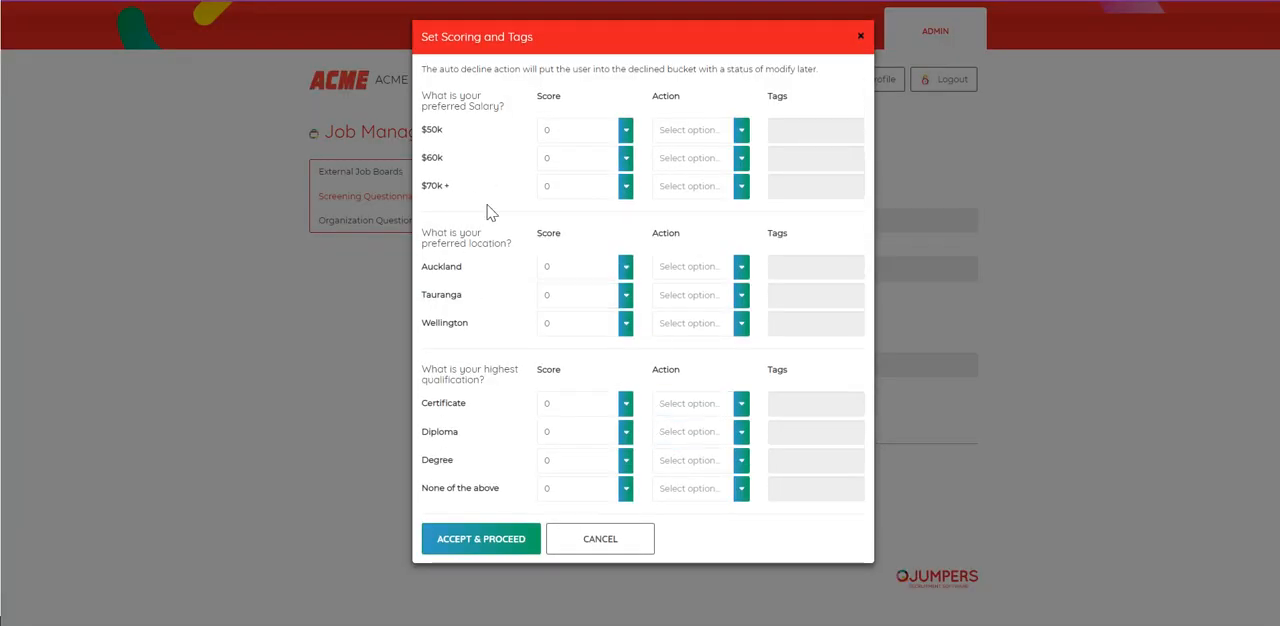
# Step: Examine the score, action and tag options available for the $50k salary answer
pyautogui.click(627, 133)
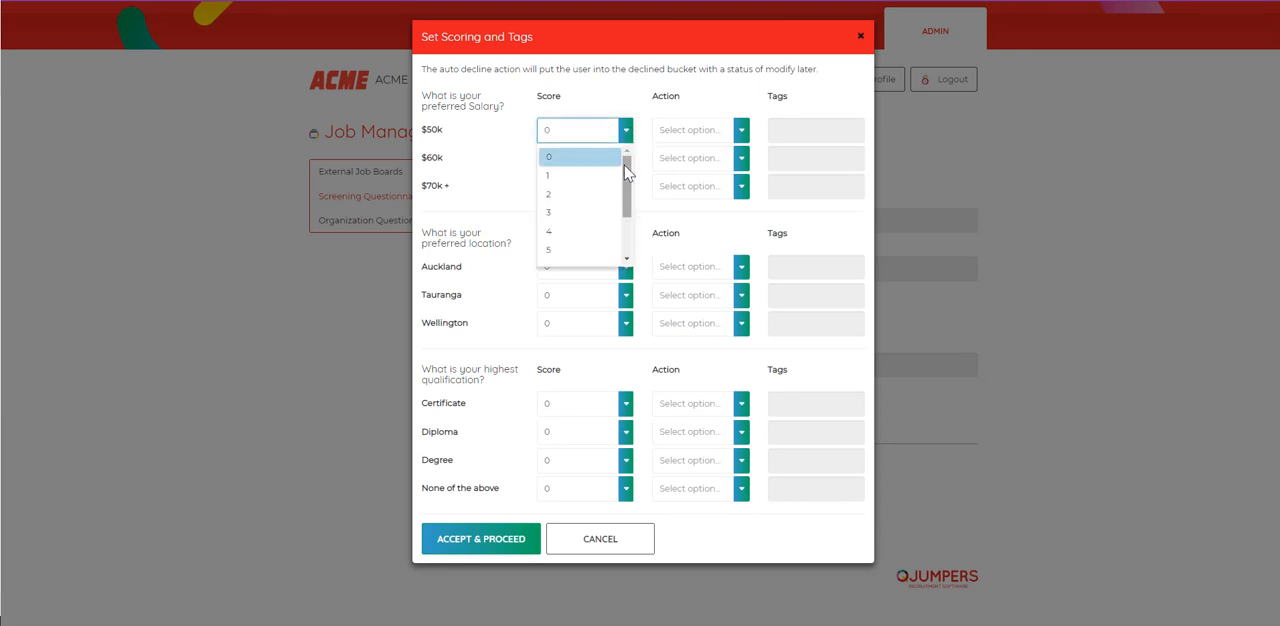
pyautogui.moveTo(627, 168); pyautogui.dragTo(636, 222)
pyautogui.scroll(2, 609, 163)
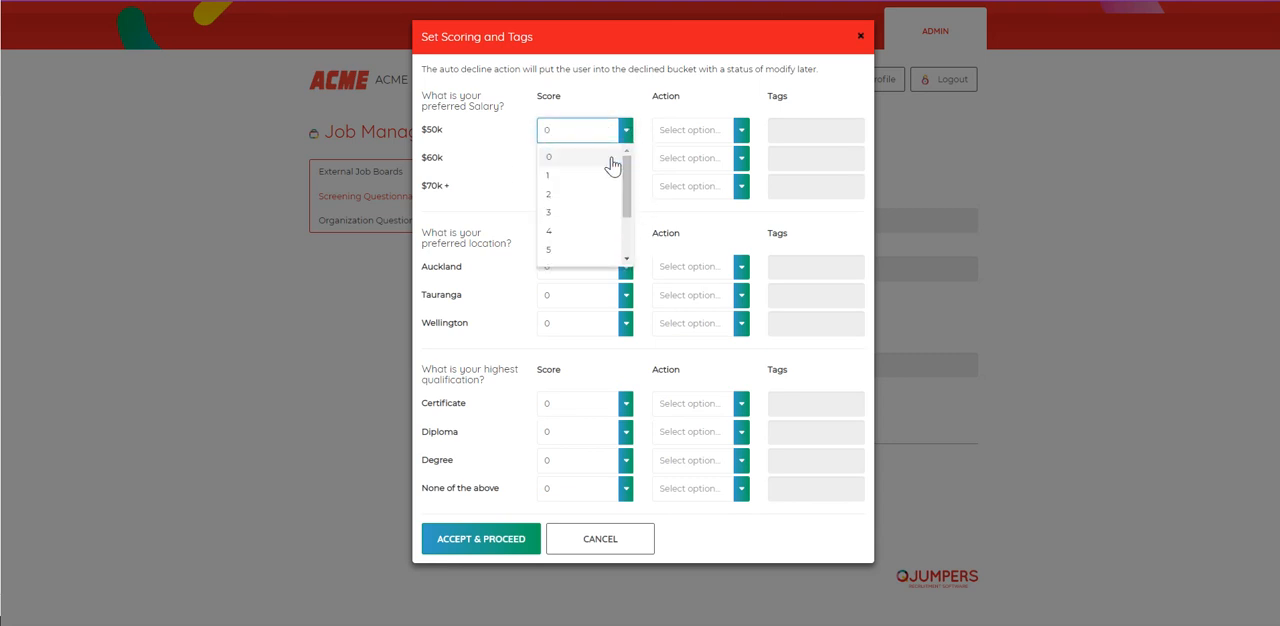
pyautogui.click(726, 134)
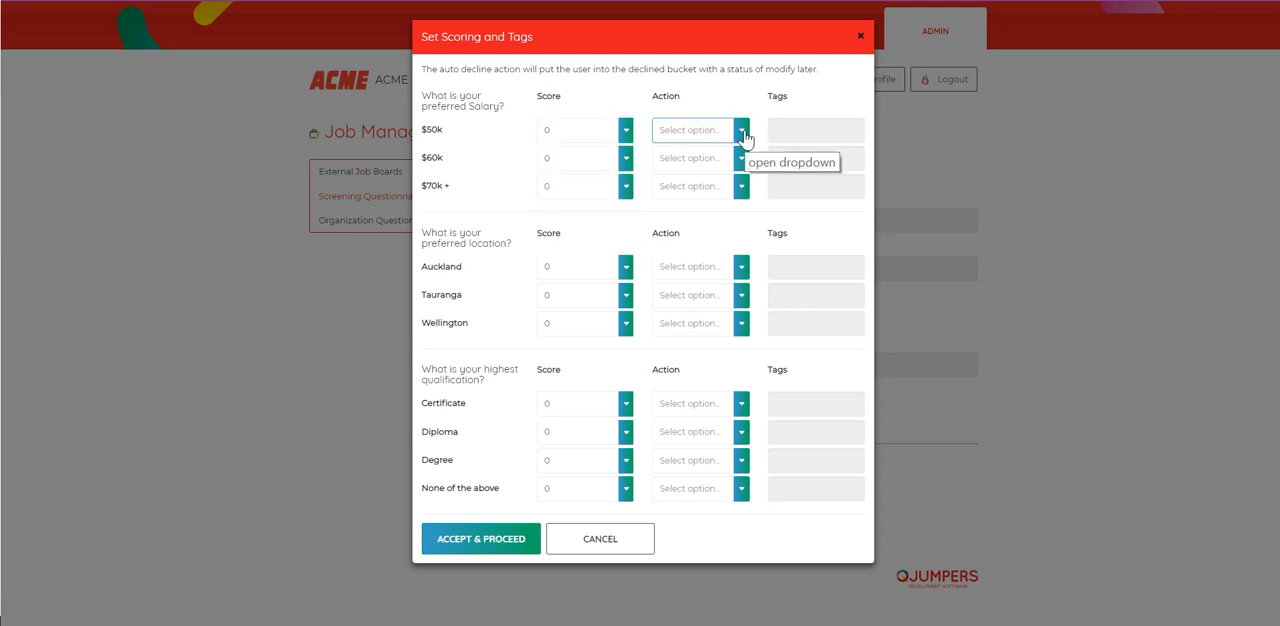
pyautogui.click(743, 135)
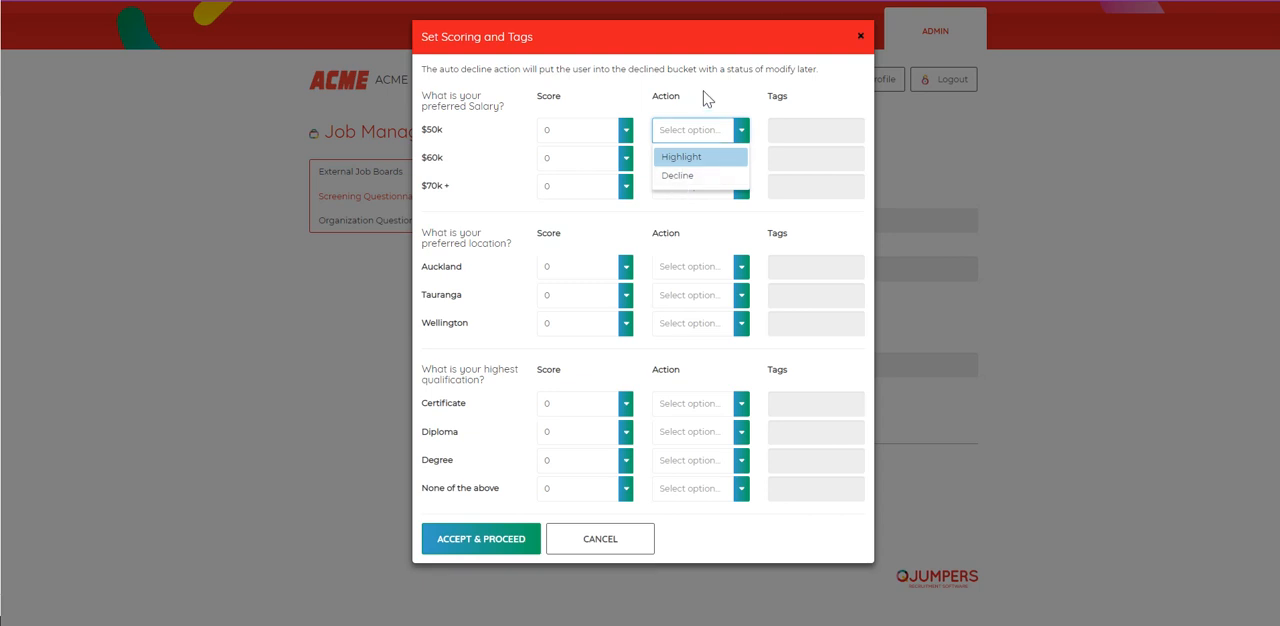
pyautogui.click(781, 129)
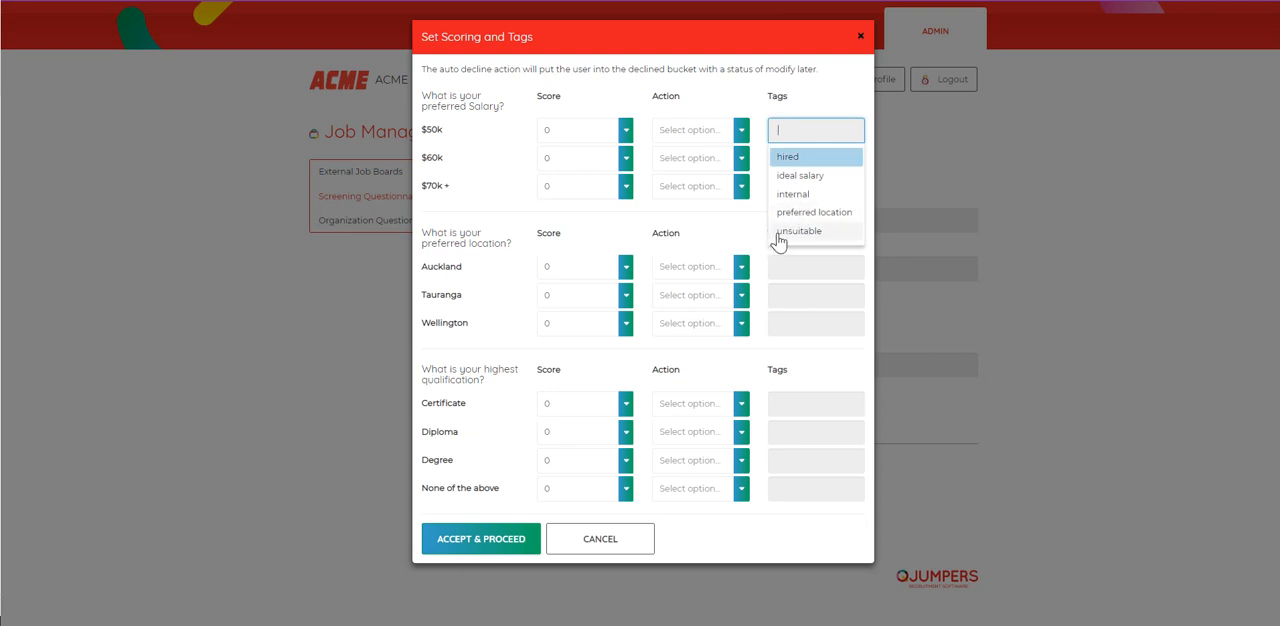
pyautogui.click(814, 95)
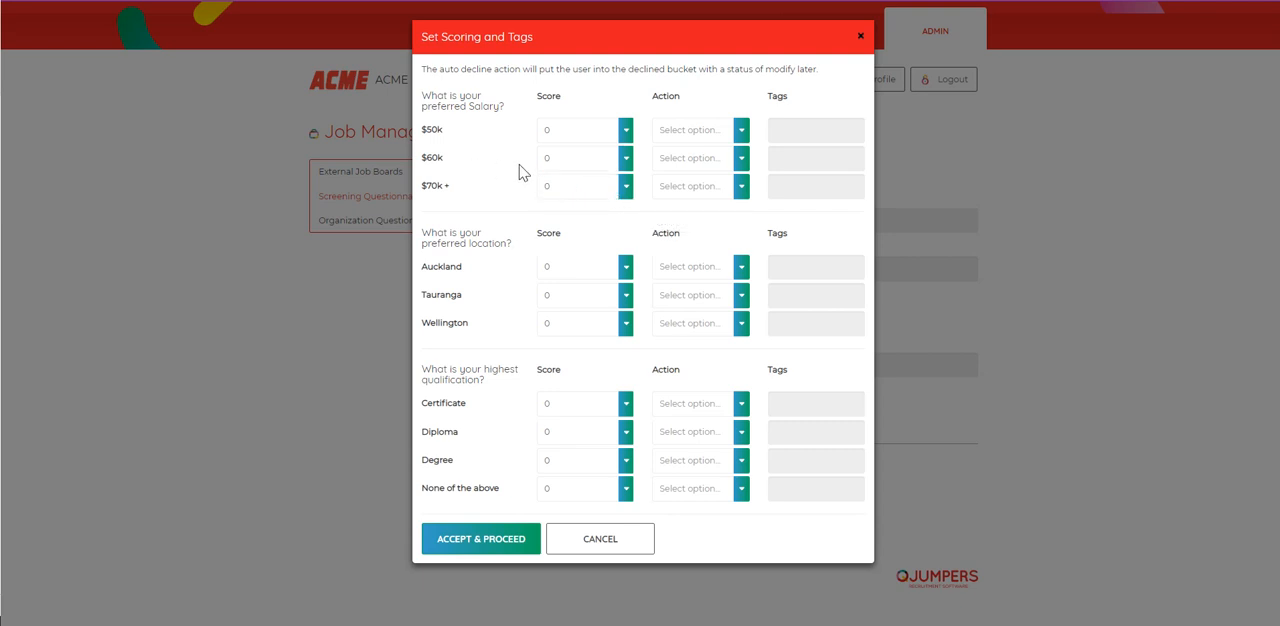
# Step: Give the $60k salary answer a score of 9 and the action Highlight
pyautogui.click(623, 166)
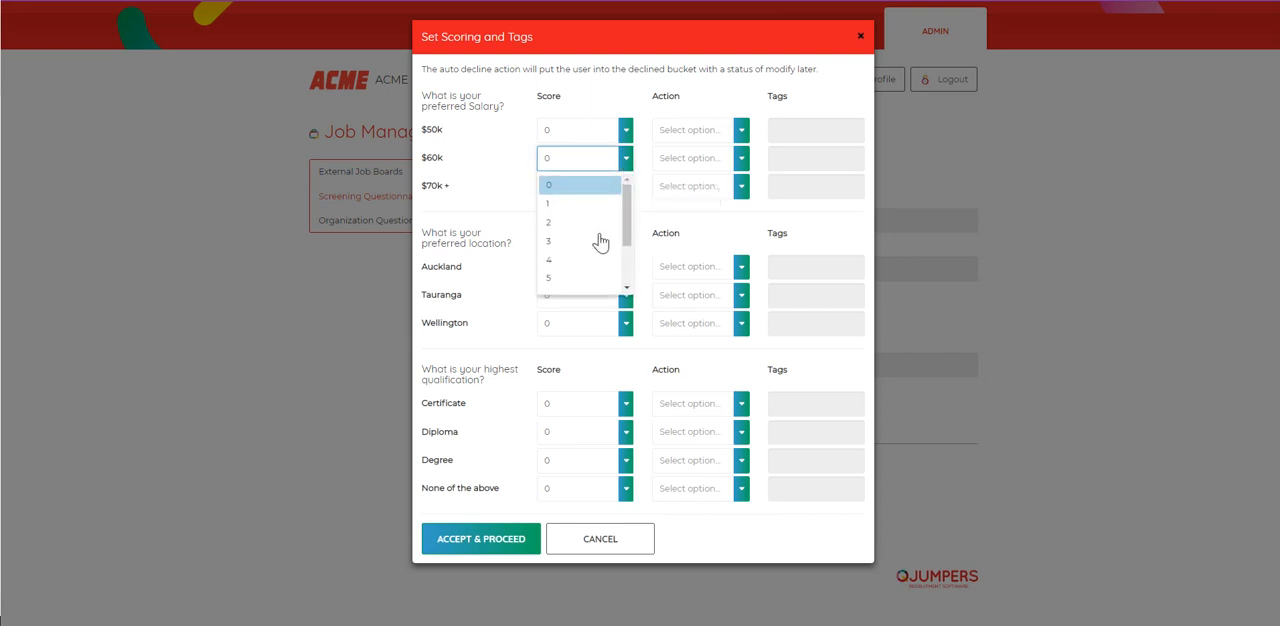
pyautogui.scroll(-3, 628, 270)
pyautogui.click(557, 282)
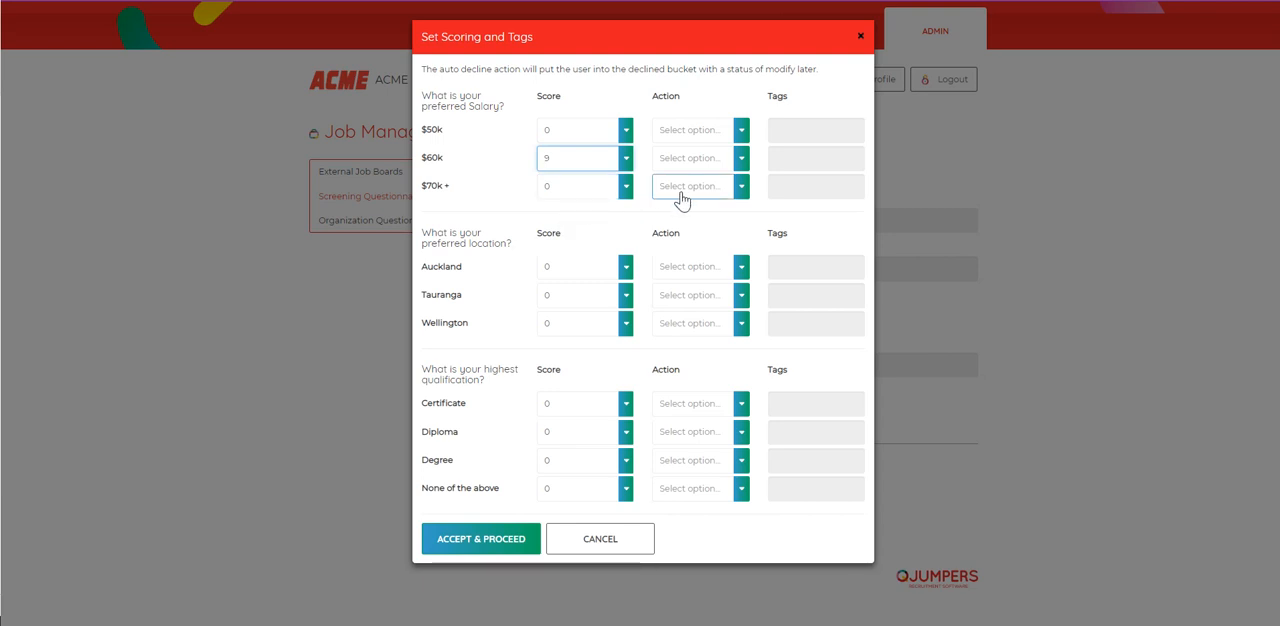
pyautogui.click(741, 160)
pyautogui.click(741, 160)
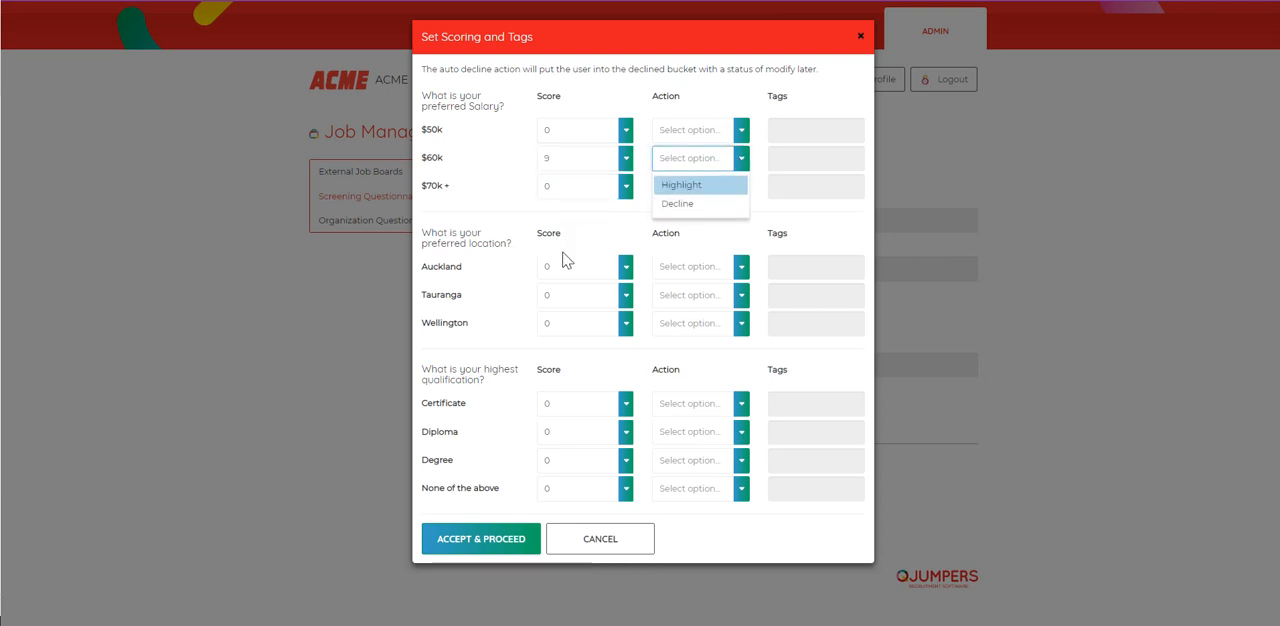
pyautogui.click(678, 188)
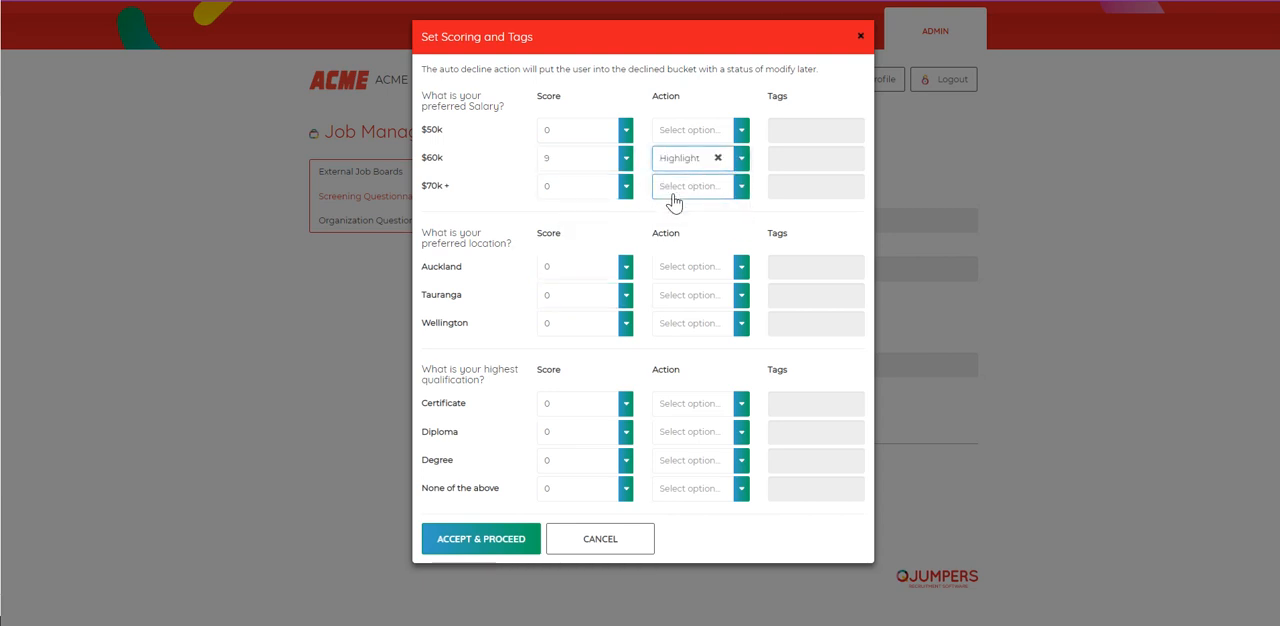
# Step: Set the $70k + answer's action to Decline with the tag unsuitable, and tag the $60k answer as ideal salary
pyautogui.click(741, 190)
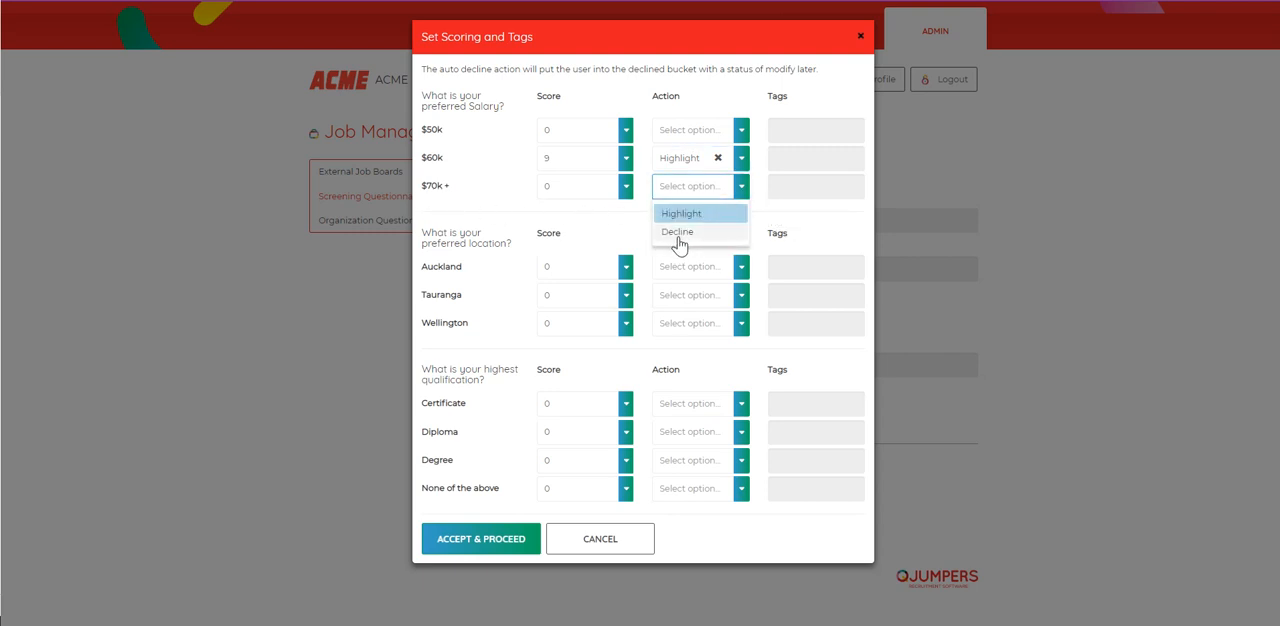
pyautogui.click(679, 233)
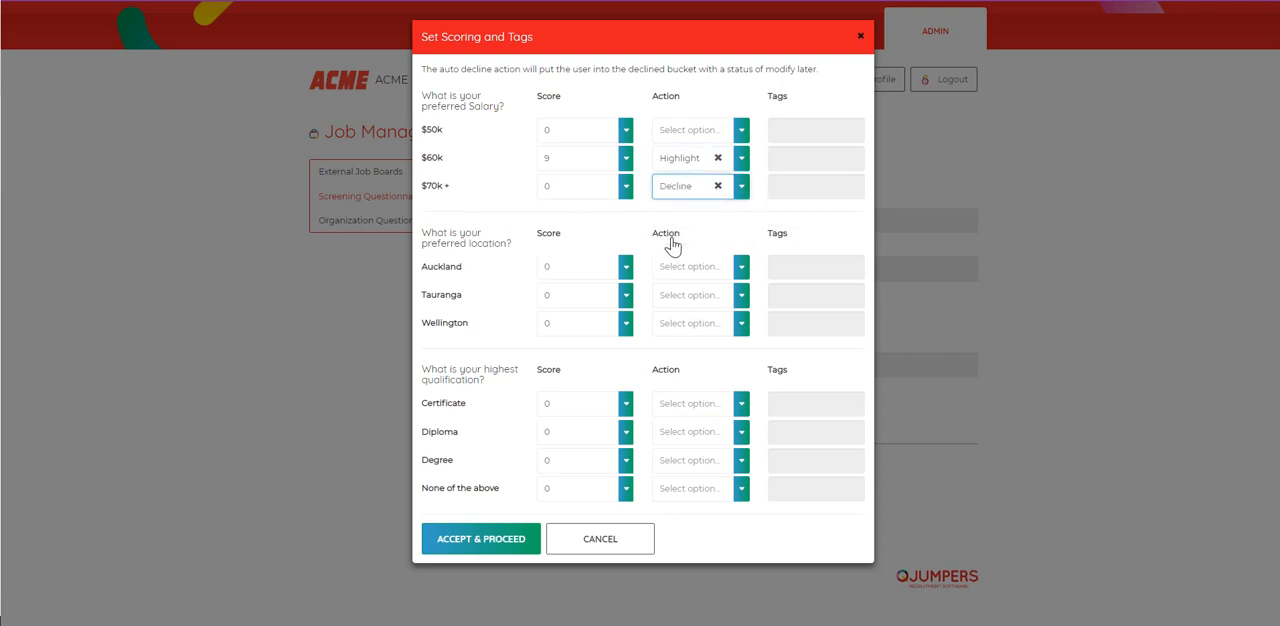
pyautogui.click(772, 186)
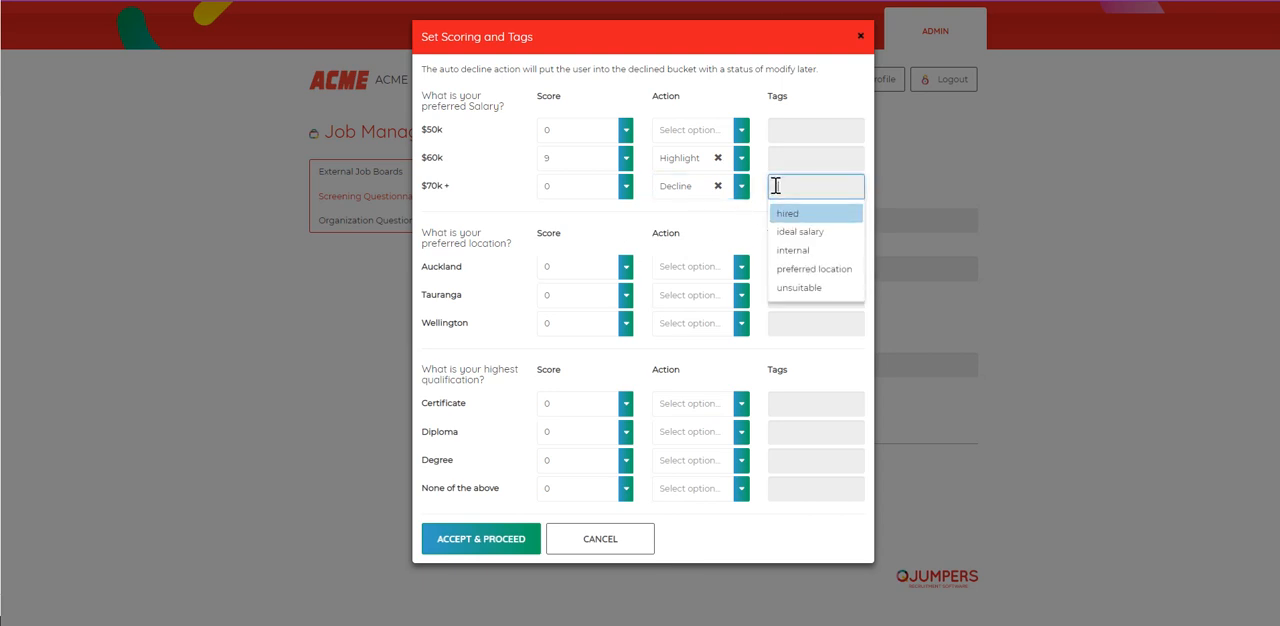
pyautogui.click(800, 290)
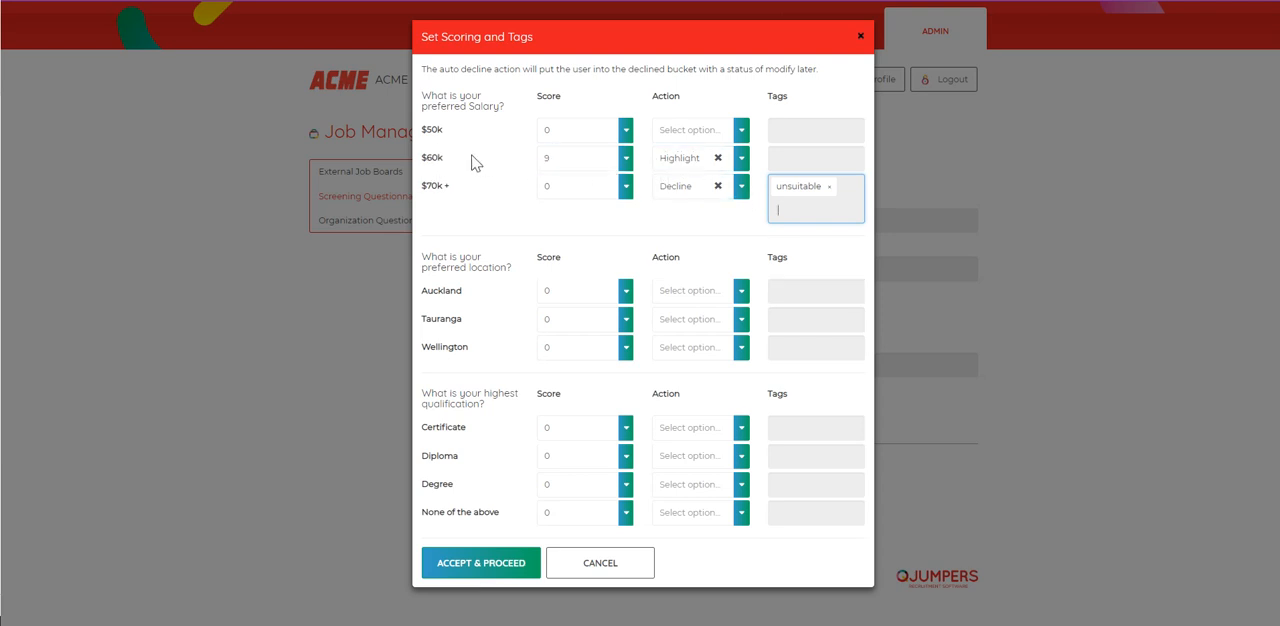
pyautogui.click(818, 158)
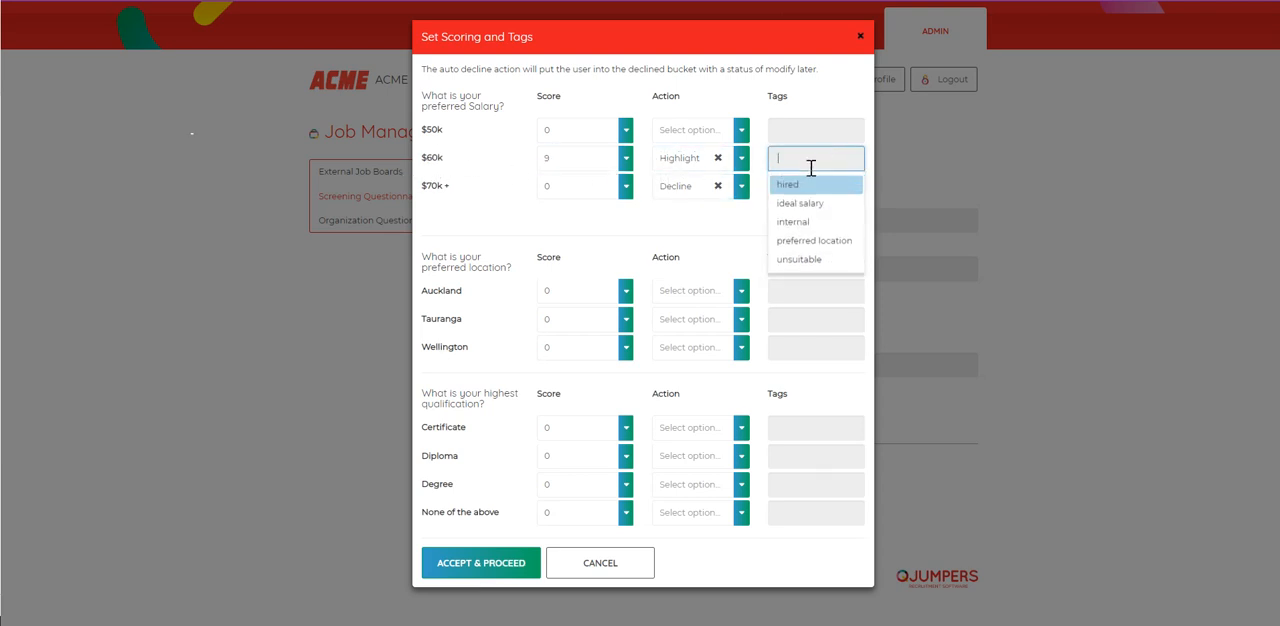
pyautogui.click(805, 204)
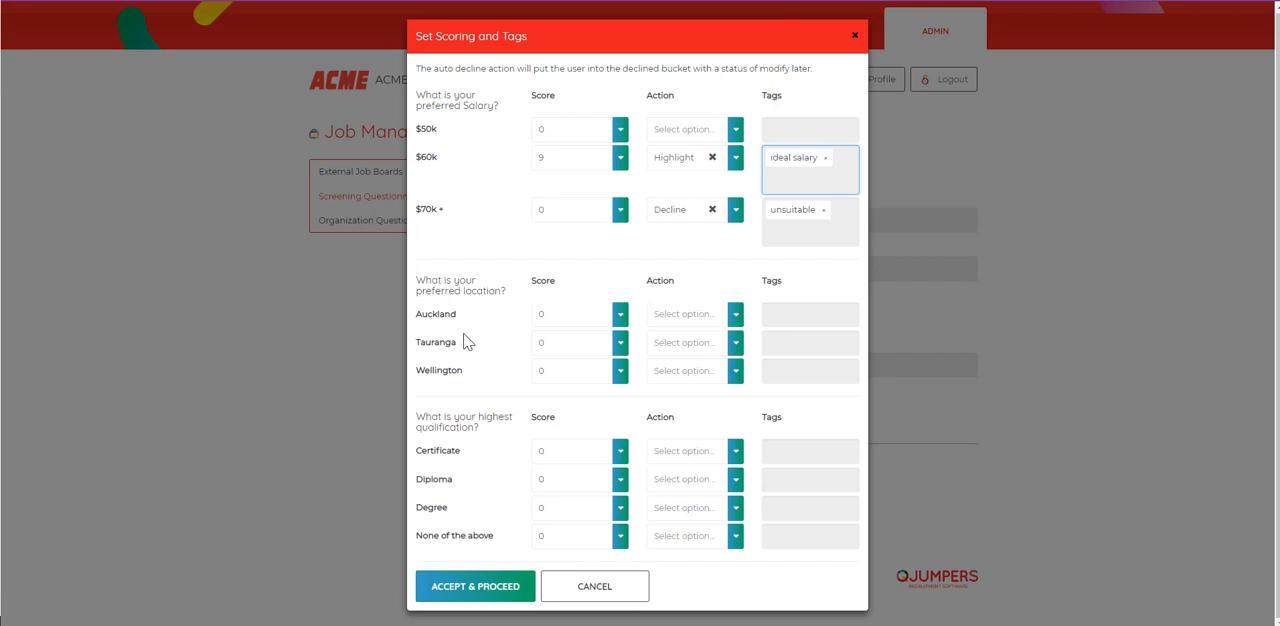
# Step: Score the preferred location answers with 9 for Tauranga and 1 each for Auckland and Wellington
pyautogui.click(620, 345)
pyautogui.scroll(-2, 624, 416)
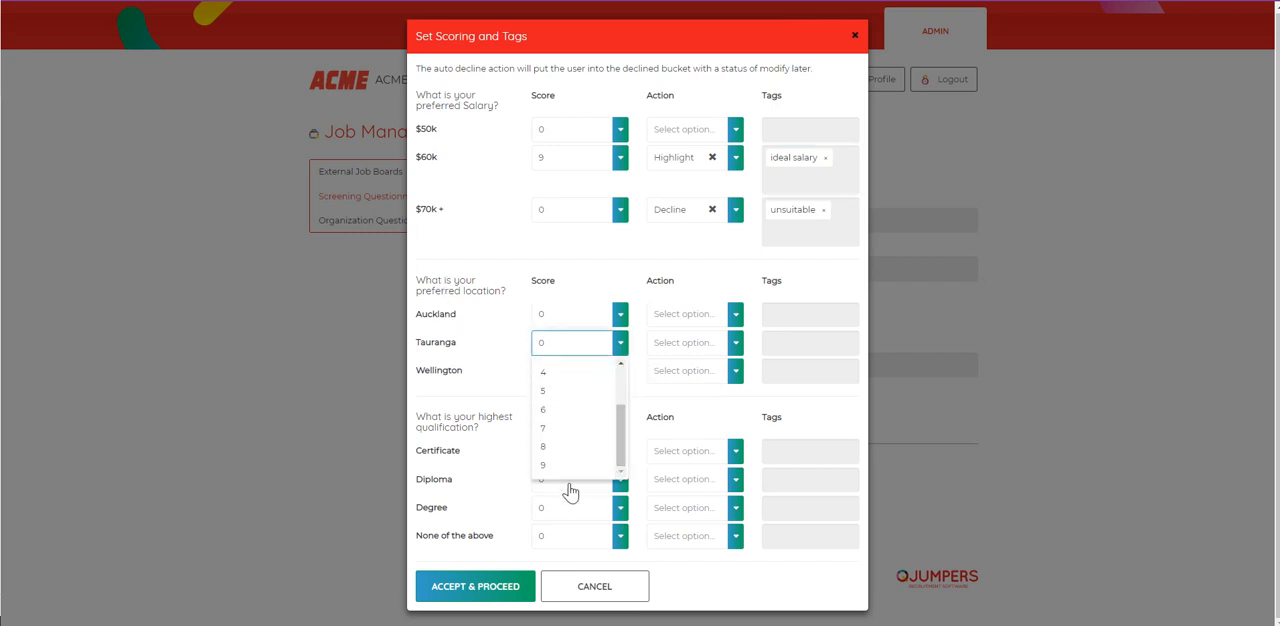
pyautogui.click(552, 472)
pyautogui.click(620, 316)
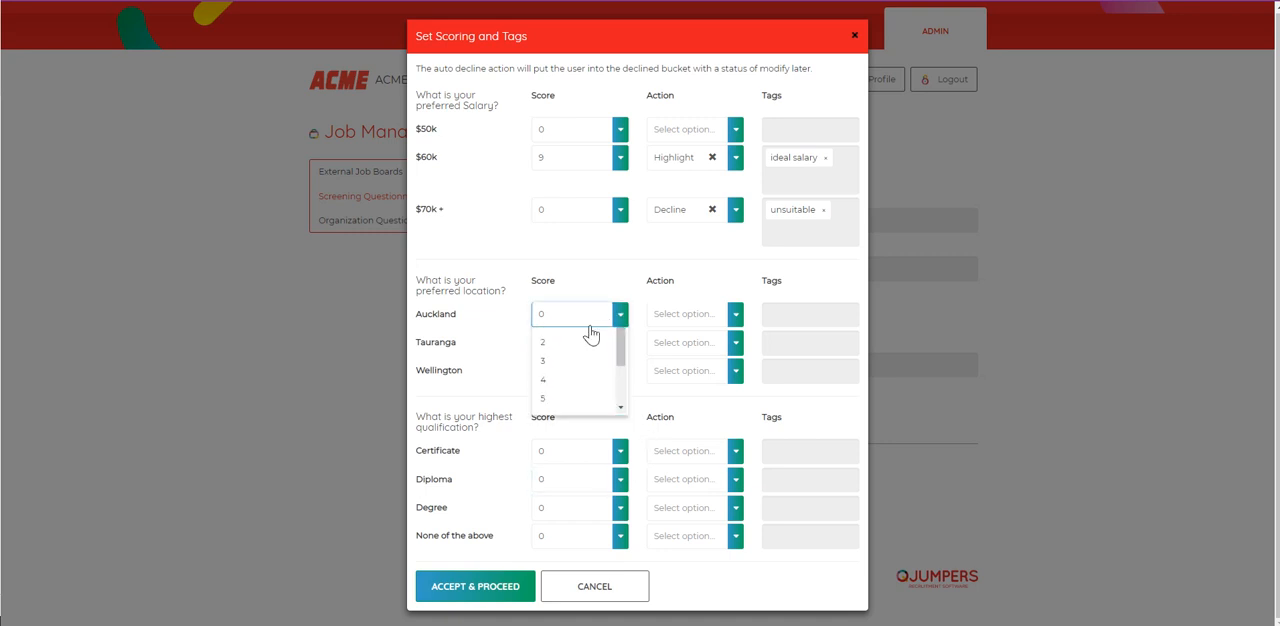
pyautogui.click(546, 358)
pyautogui.click(617, 374)
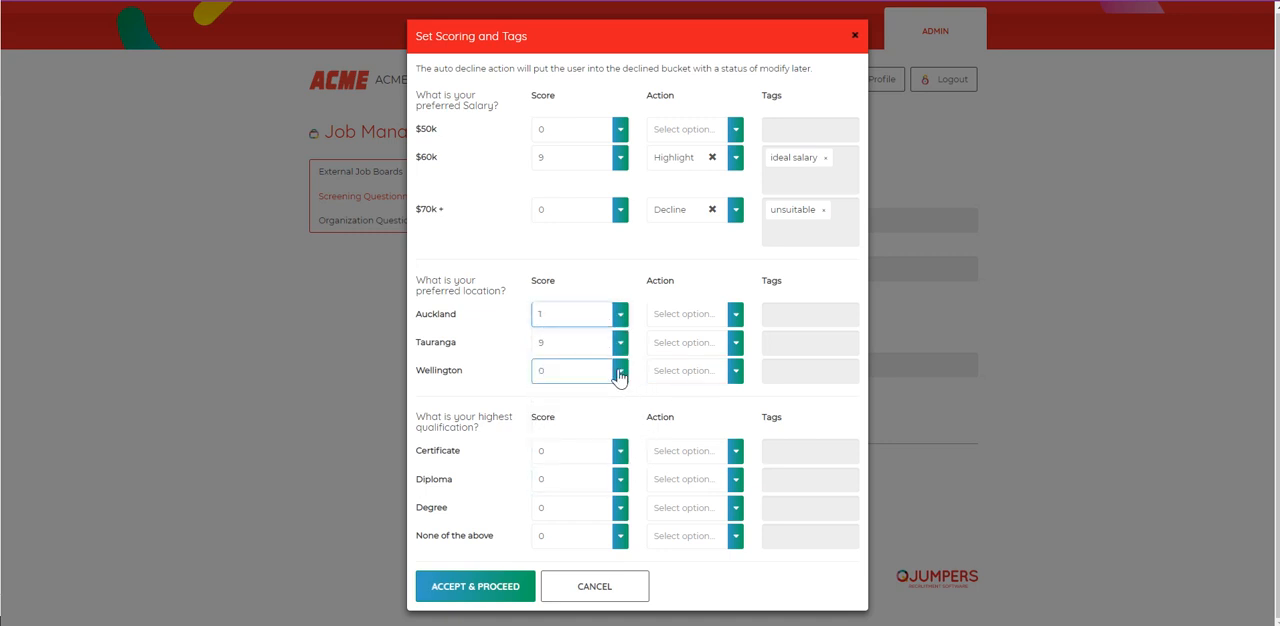
pyautogui.click(558, 431)
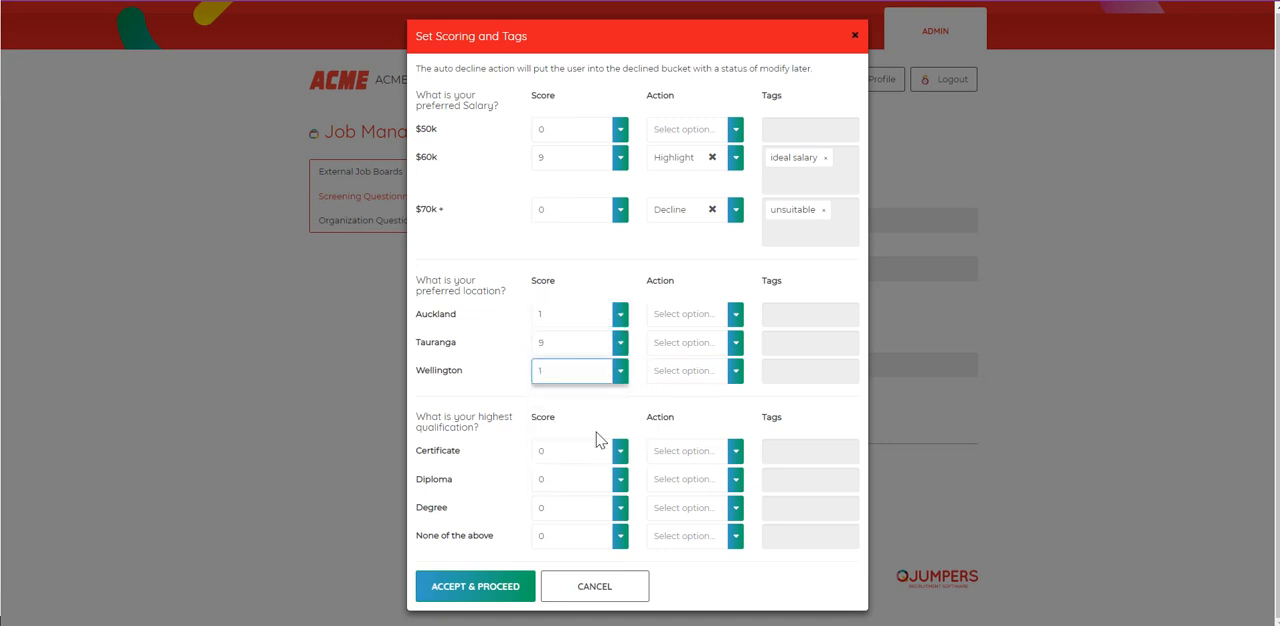
# Step: Set the Tauranga answer's action to Highlight and give it the tag preferred location
pyautogui.click(735, 342)
pyautogui.click(680, 368)
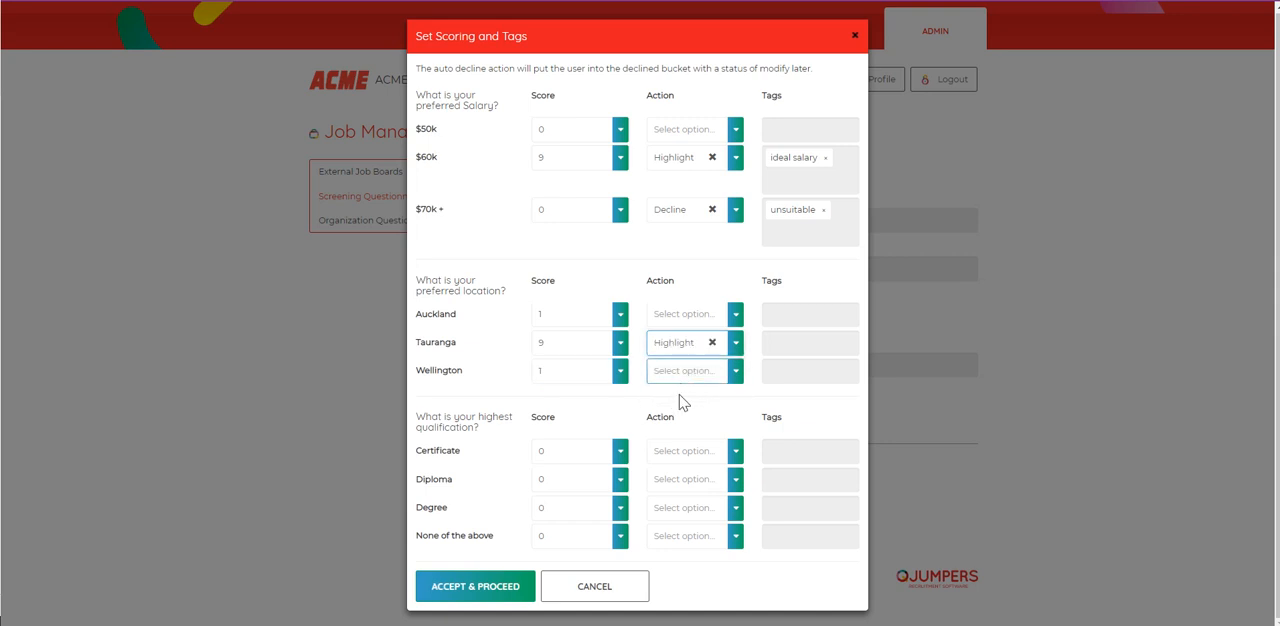
pyautogui.click(786, 345)
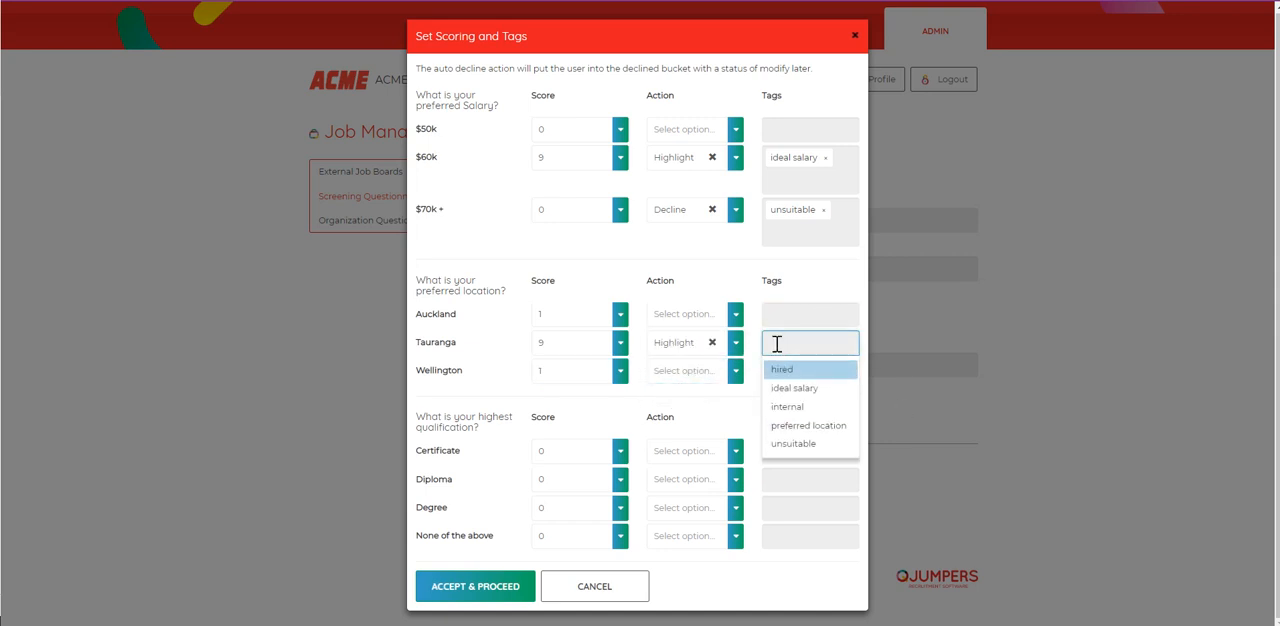
pyautogui.click(826, 428)
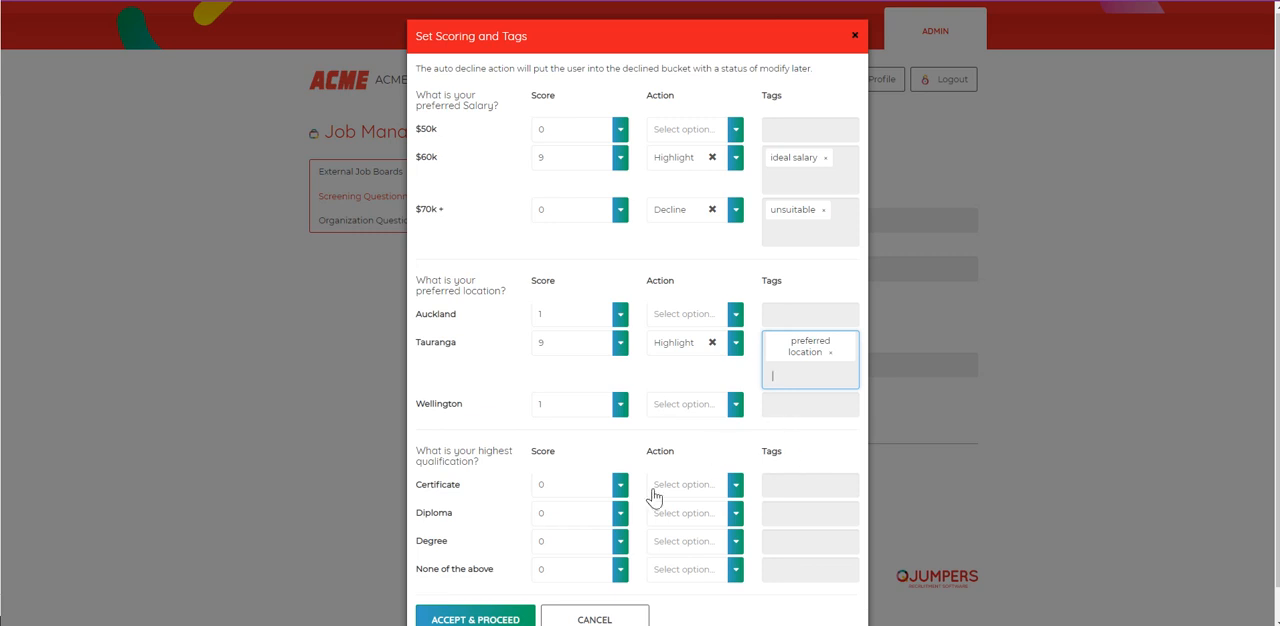
# Step: Give the Certificate, Diploma, Degree and None of the above qualification answers a score of 5 each
pyautogui.scroll(-1, 569, 463)
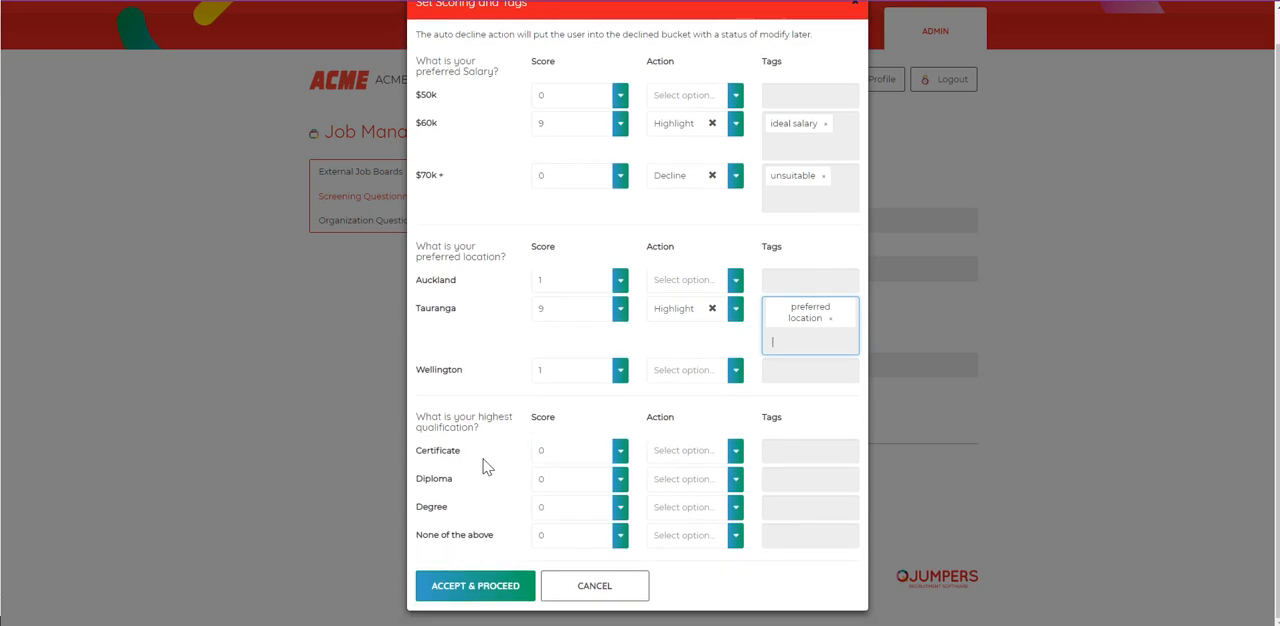
pyautogui.click(608, 455)
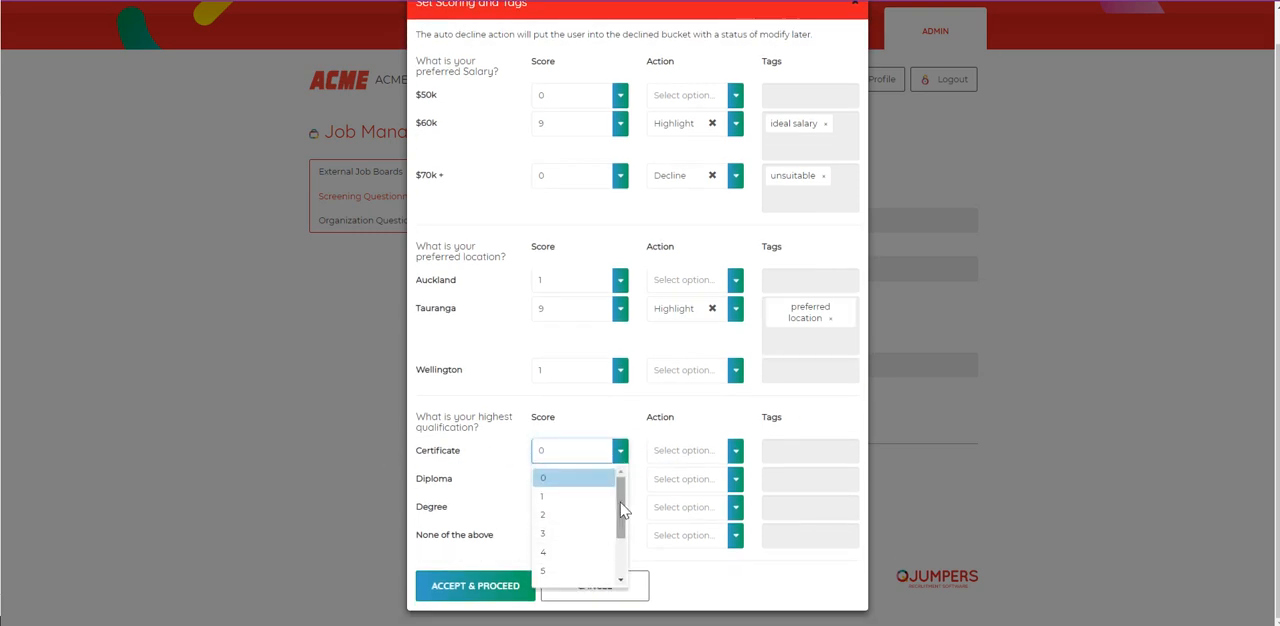
pyautogui.scroll(-2, 621, 510)
pyautogui.click(560, 508)
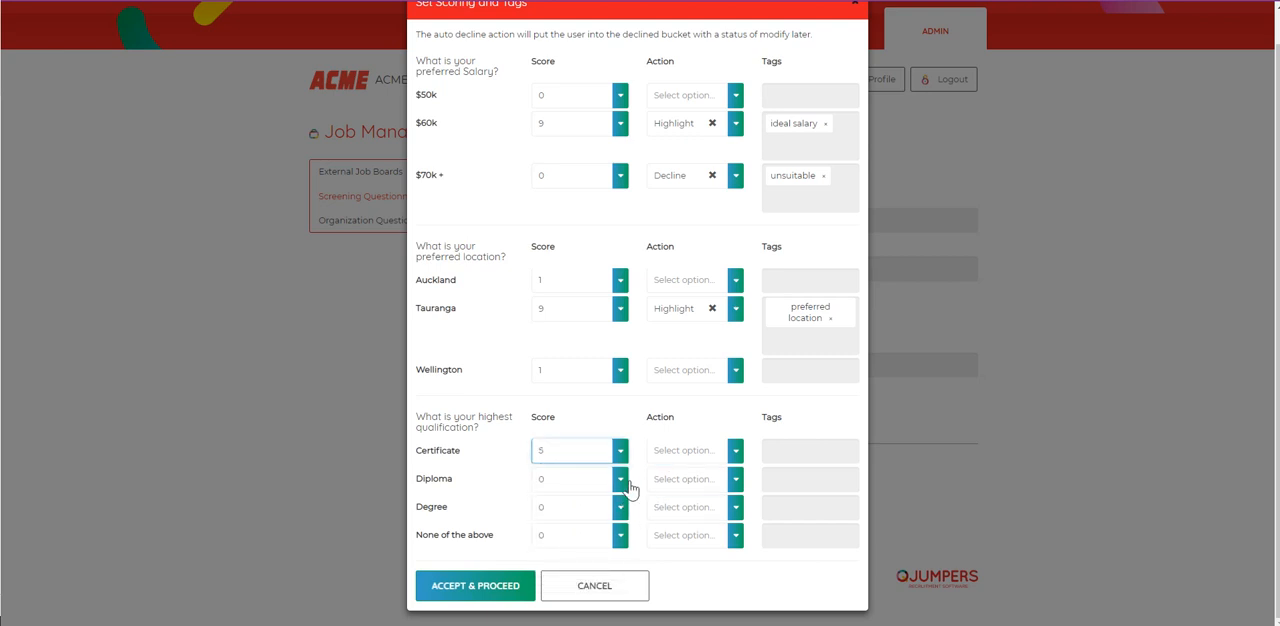
pyautogui.click(626, 482)
pyautogui.click(549, 600)
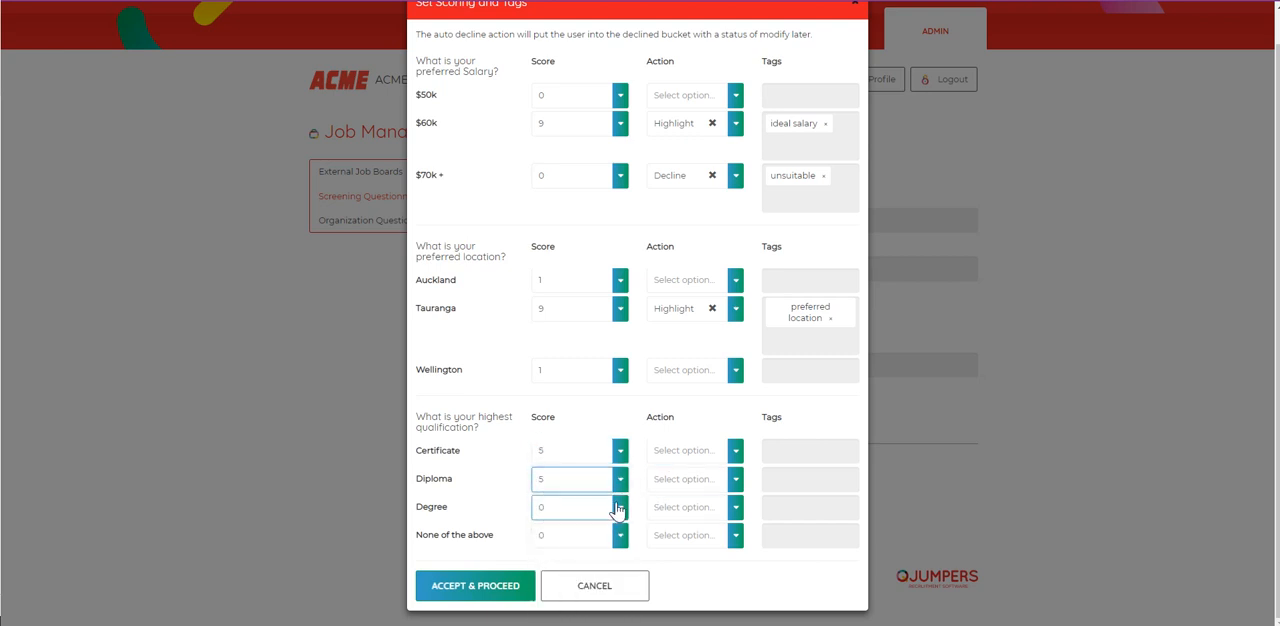
pyautogui.click(617, 509)
pyautogui.scroll(-2, 563, 597)
pyautogui.click(546, 560)
pyautogui.click(607, 541)
pyautogui.scroll(-3, 560, 600)
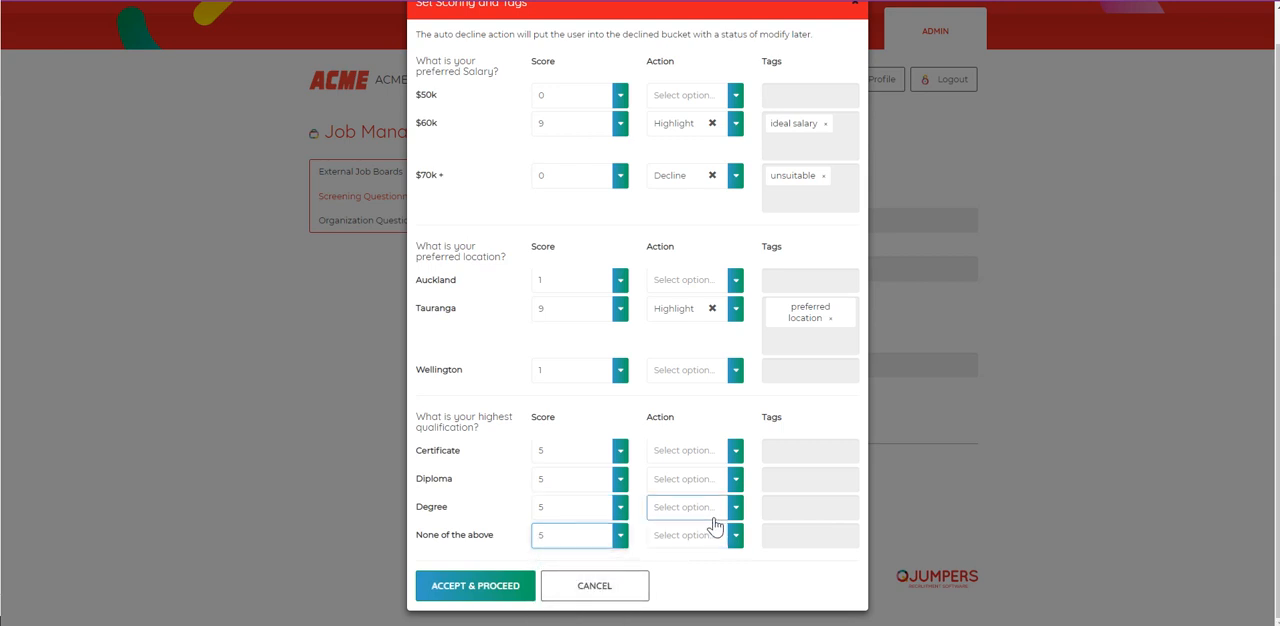
# Step: Accept the scoring and tags and save the new Sales questionnaire
pyautogui.click(466, 590)
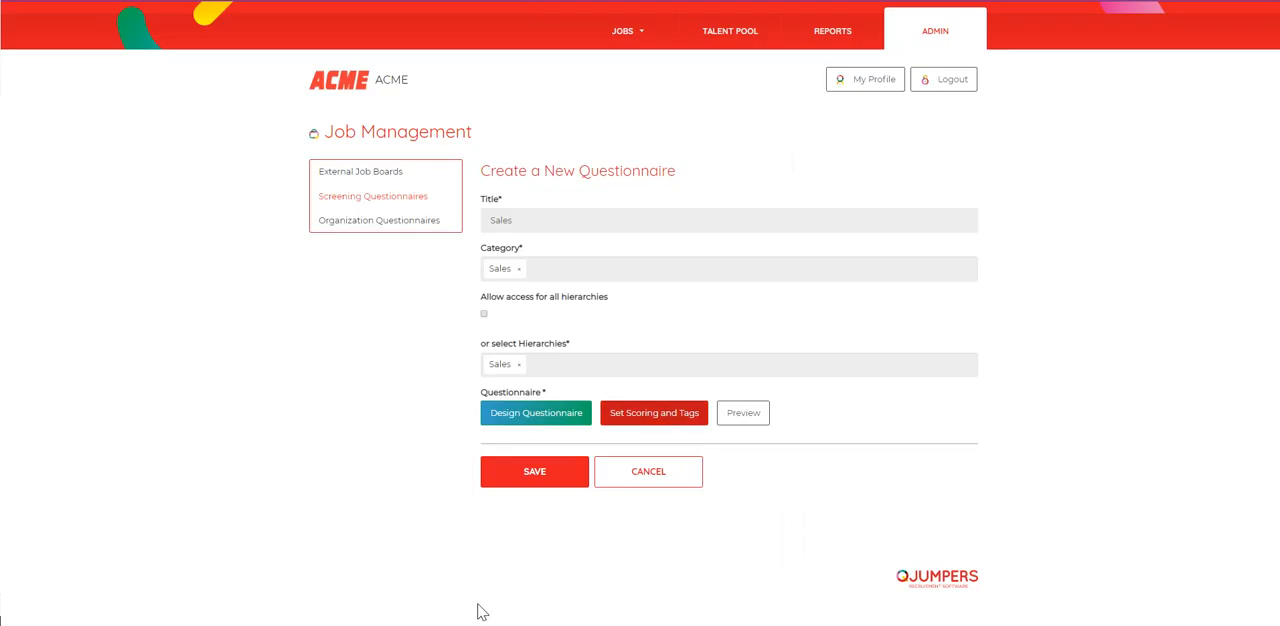
pyautogui.click(520, 473)
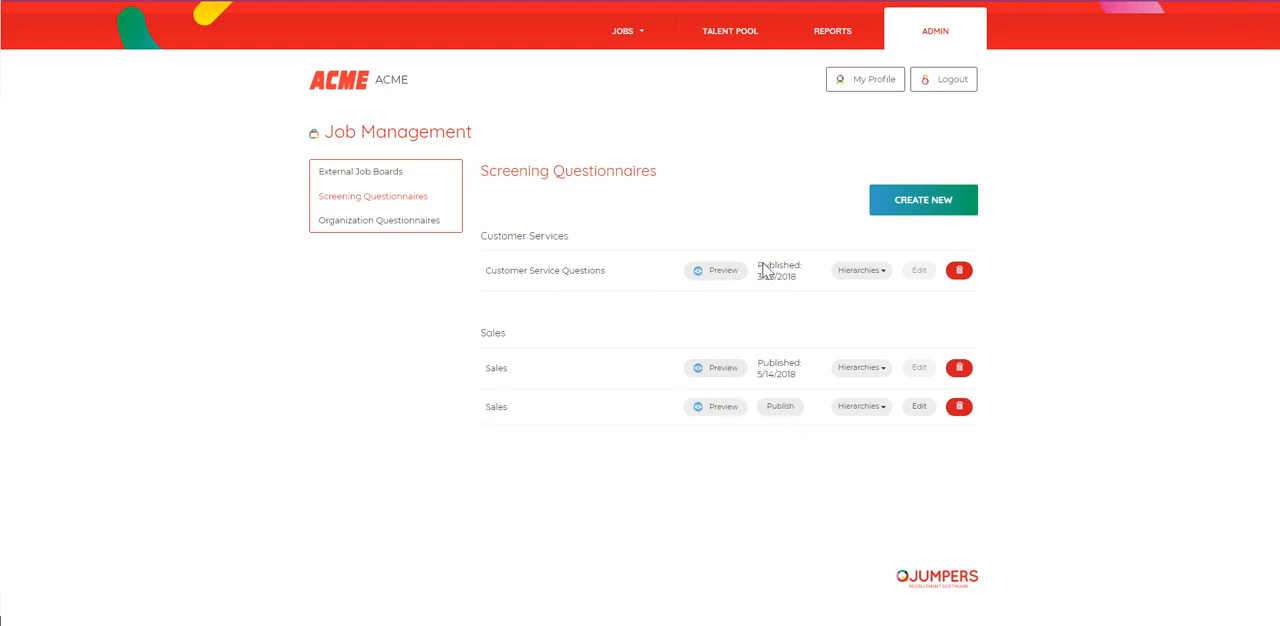
# Step: Examine the publishing status of the listed screening questionnaires and the hierarchies assigned to the unpublished Sales questionnaire
pyautogui.moveTo(762, 265); pyautogui.dragTo(803, 266)
pyautogui.moveTo(762, 374); pyautogui.dragTo(807, 391)
pyautogui.click(523, 406)
pyautogui.moveTo(481, 411); pyautogui.dragTo(522, 421)
pyautogui.click(845, 515)
pyautogui.click(880, 408)
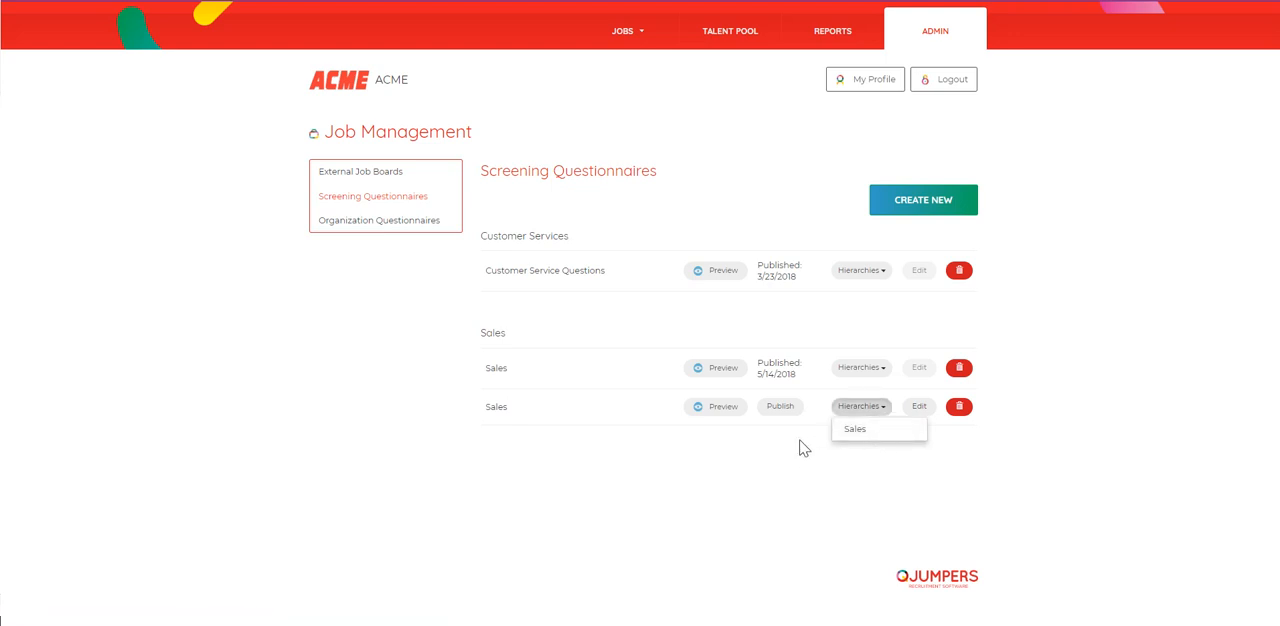
pyautogui.click(746, 508)
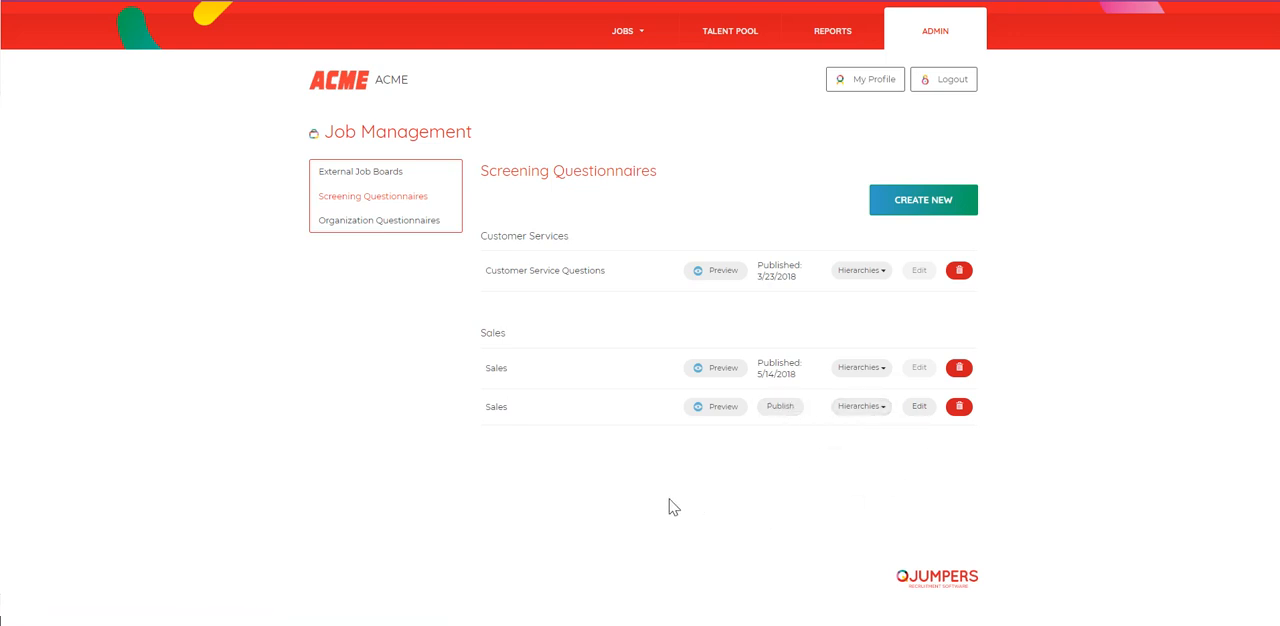
# Step: Preview the unpublished Sales questionnaire's answers with their actions, scores and tags, and publish the questionnaire
pyautogui.click(719, 410)
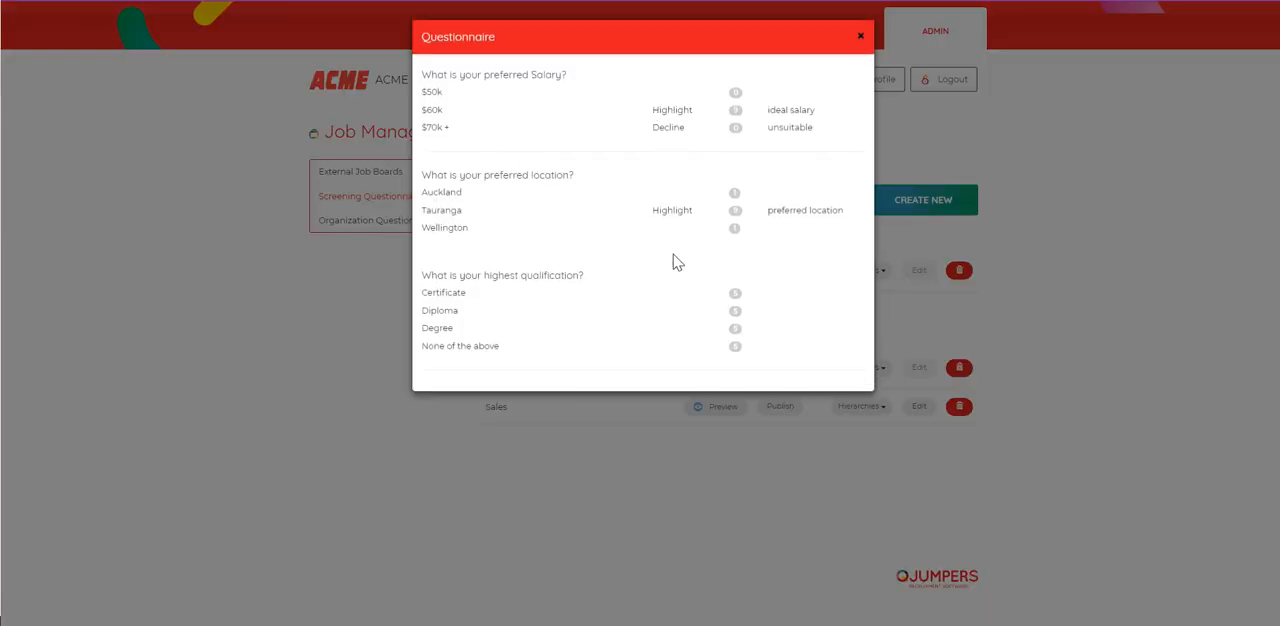
pyautogui.click(862, 39)
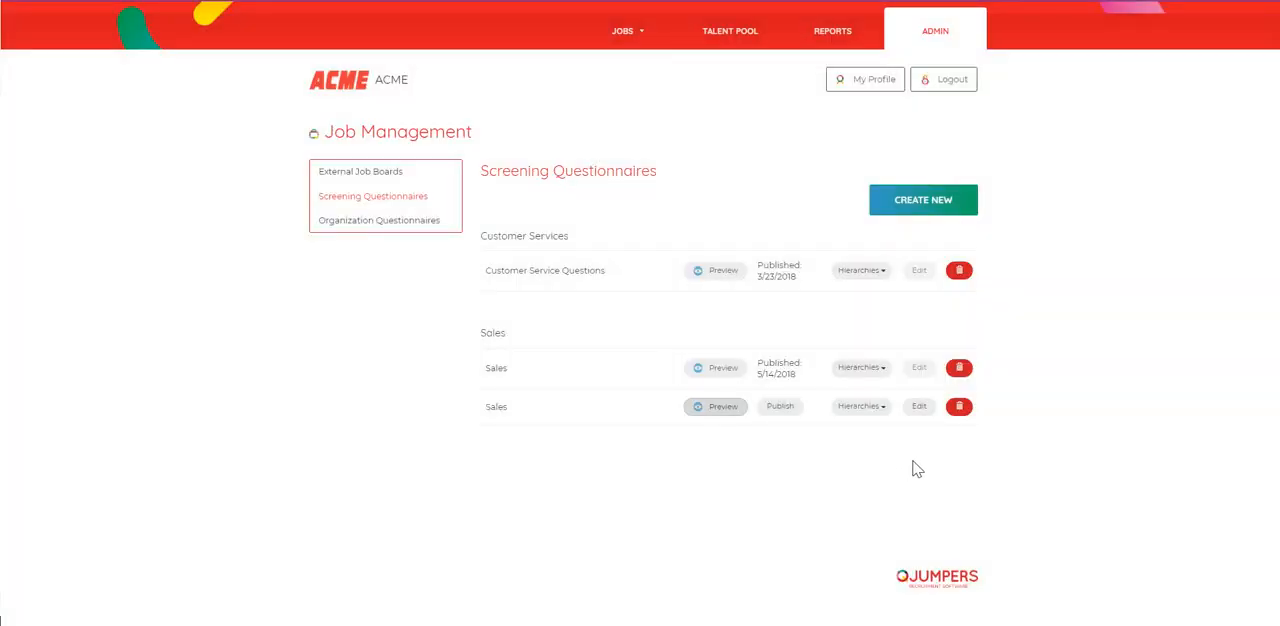
pyautogui.click(769, 417)
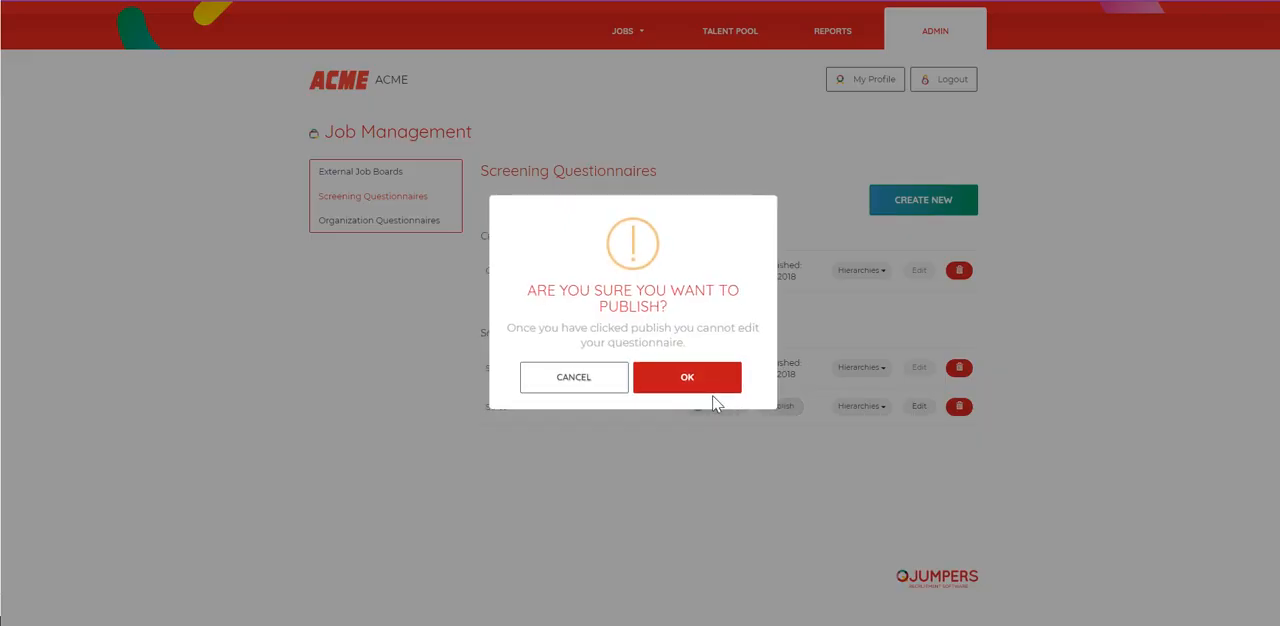
pyautogui.click(688, 384)
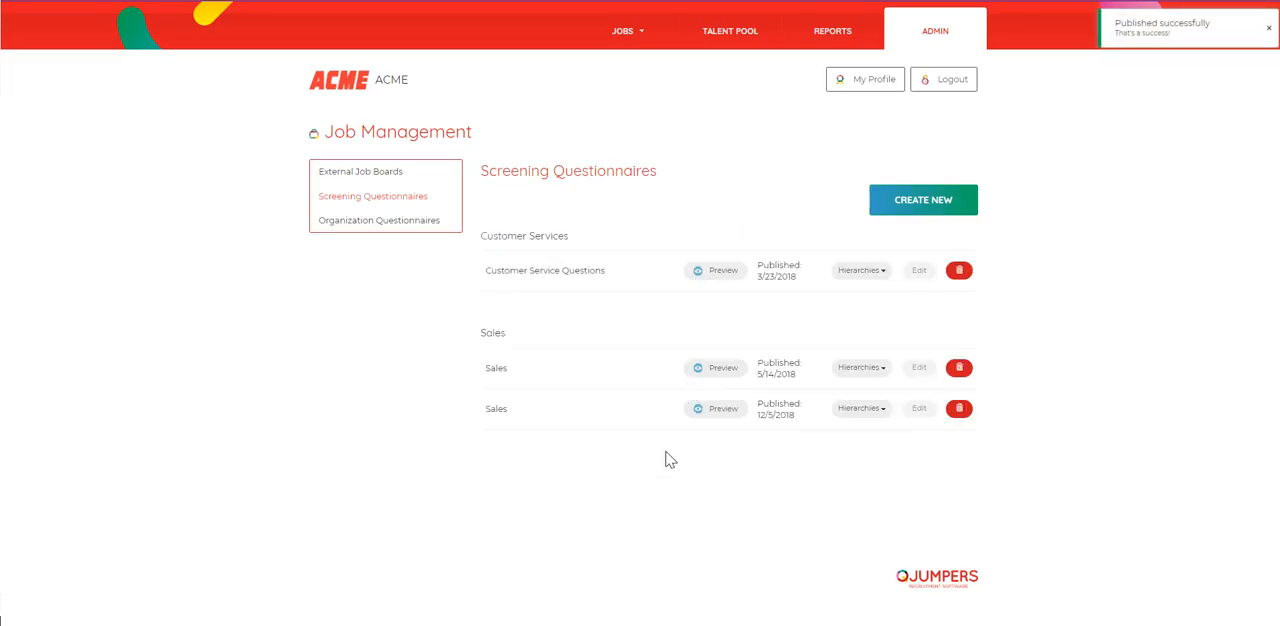